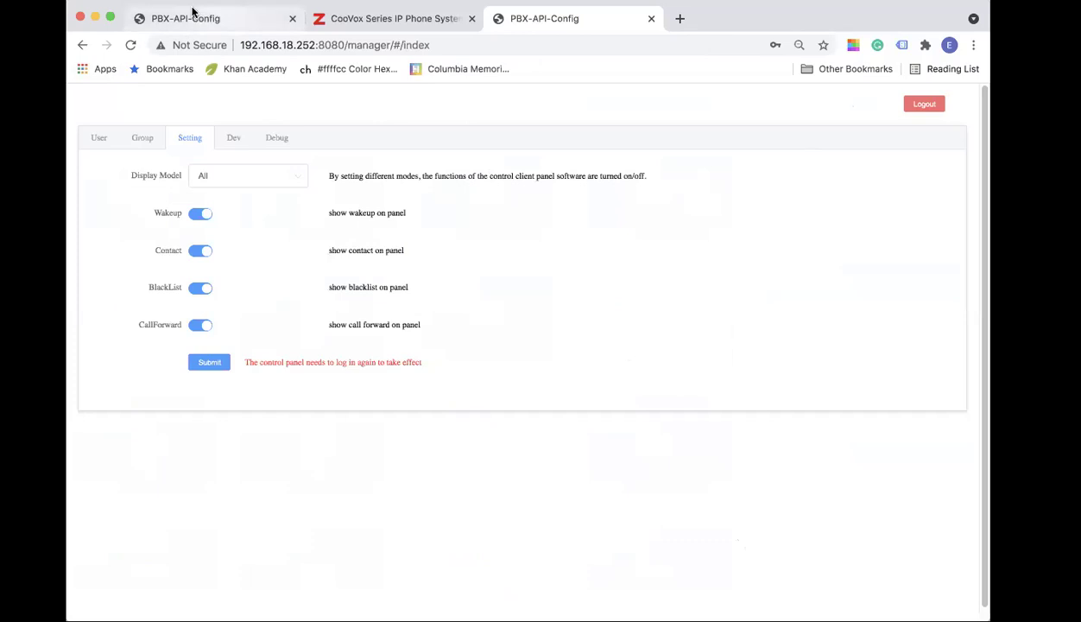
Step: Load the copied PBX address with :8080 (192.168.18.252:8080) in a new Chrome tab
click(373, 23)
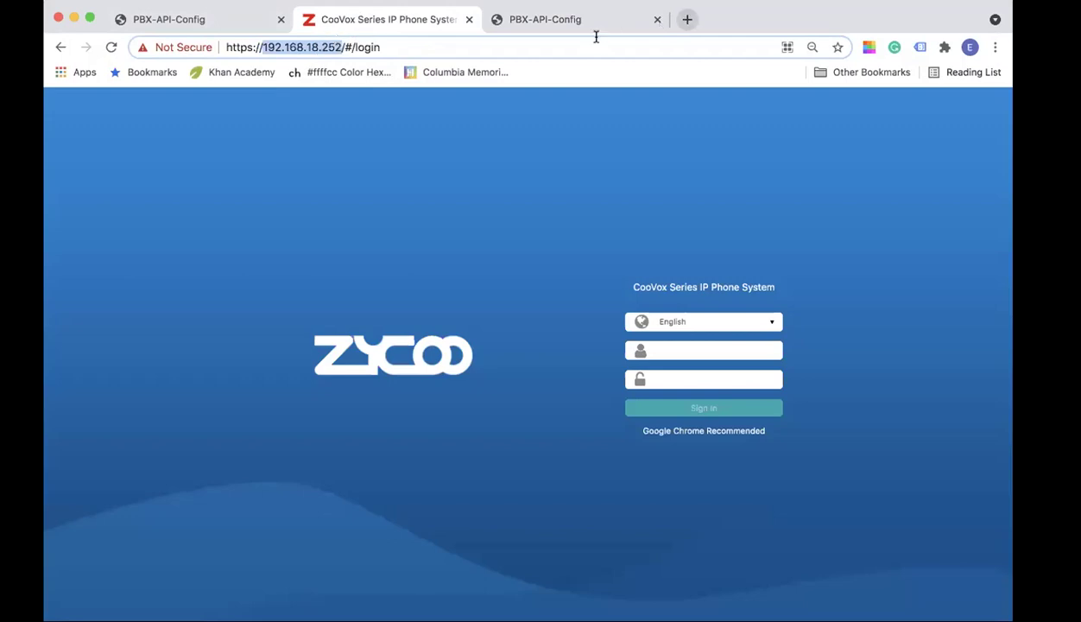
key(super+t)
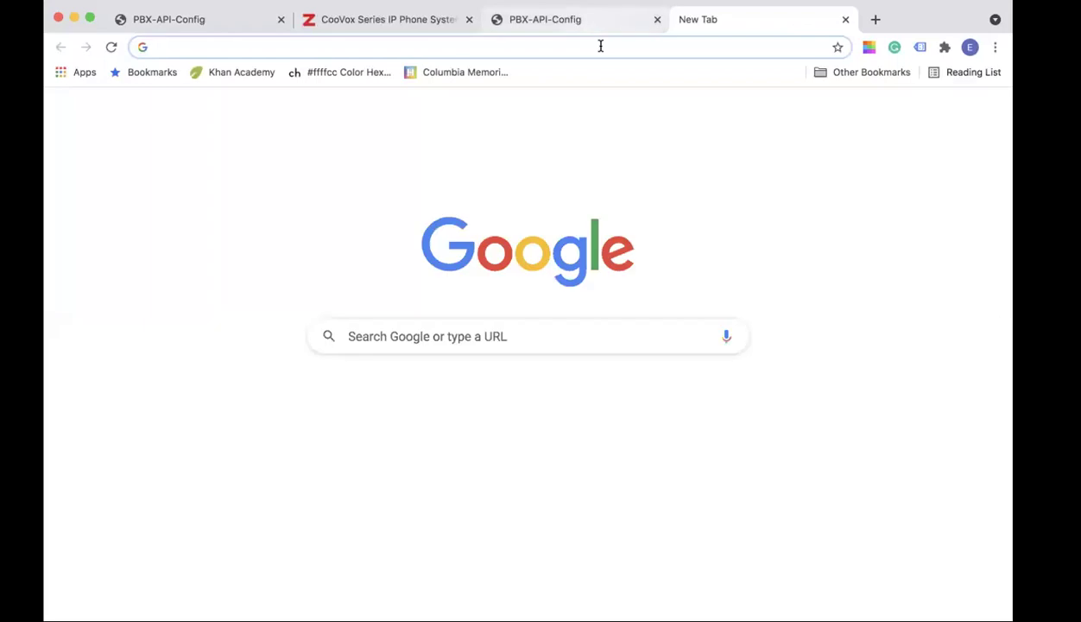
text(192.168.18.252)
text(:8080)
key(Return)
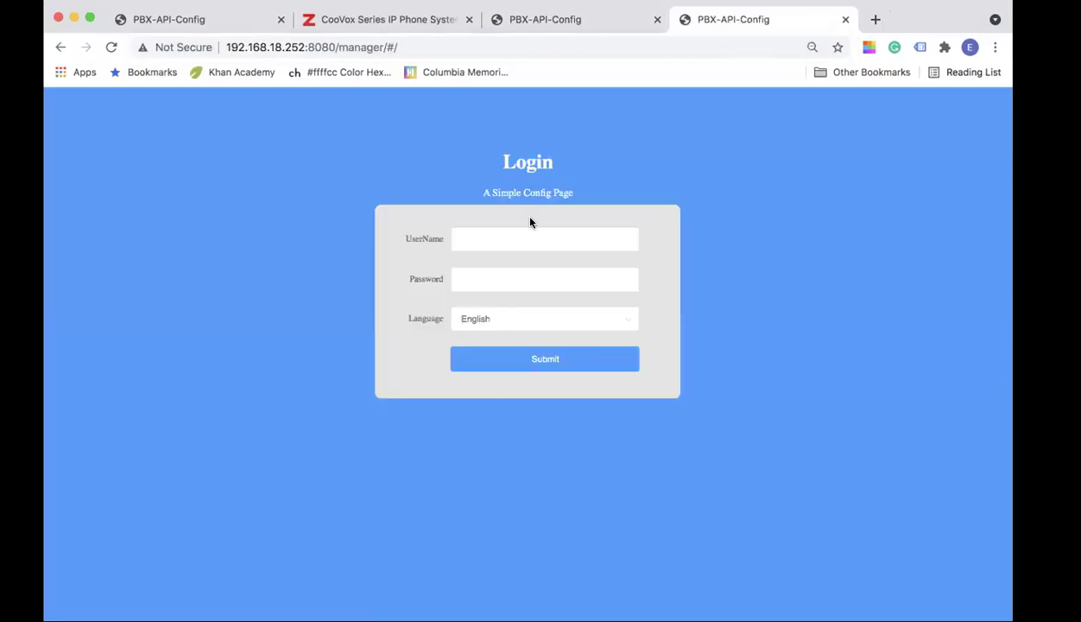
Step: Sign in to the config manager with username admin and the account password
click(534, 239)
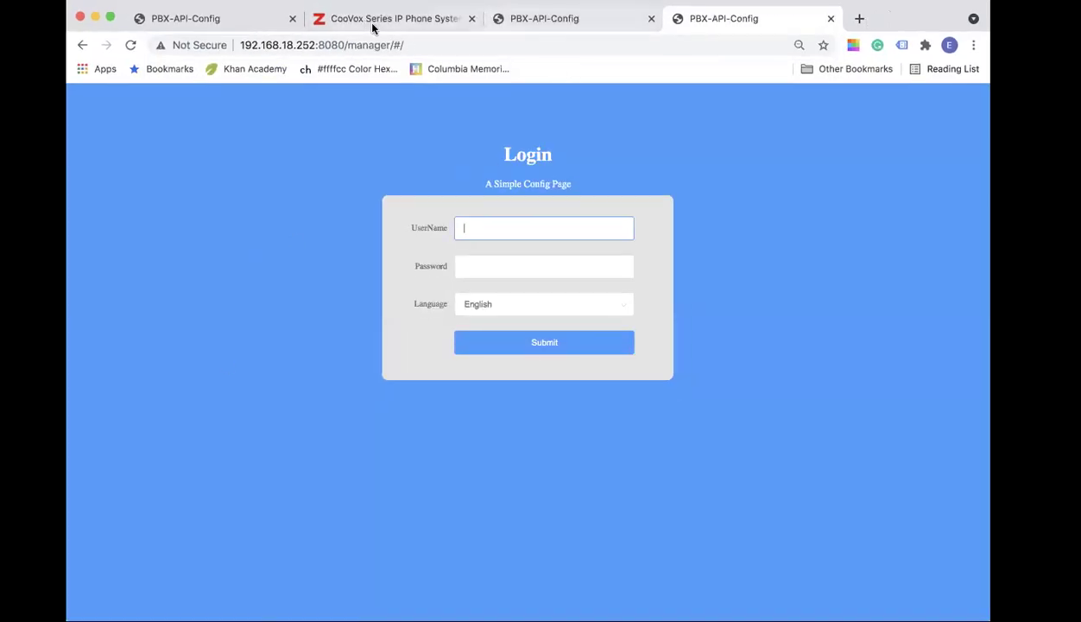
key(super+2)
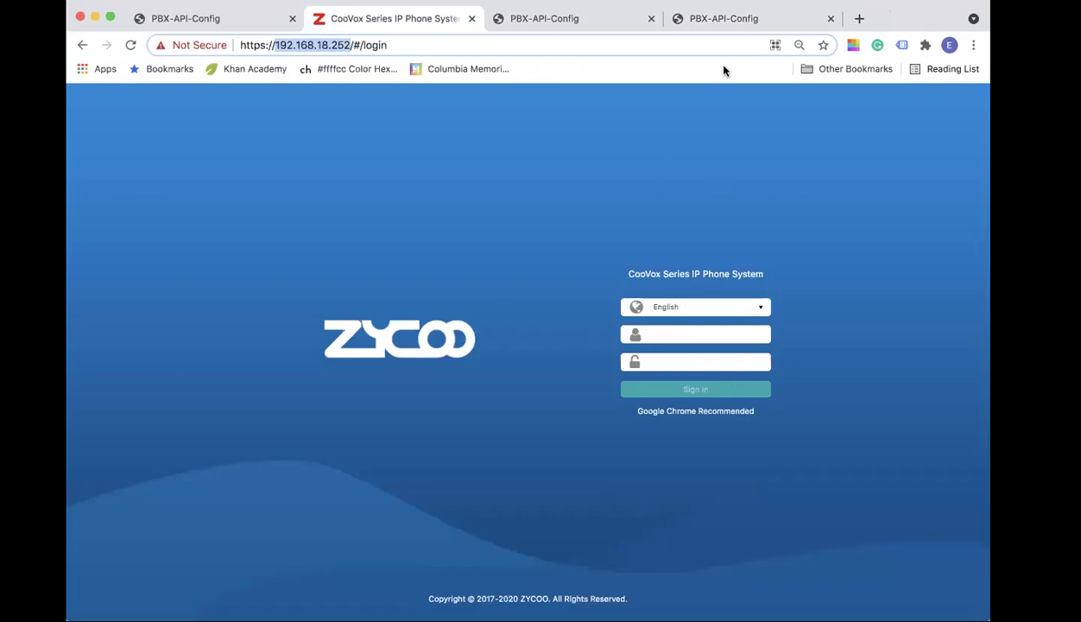
click(720, 26)
key(Tab)
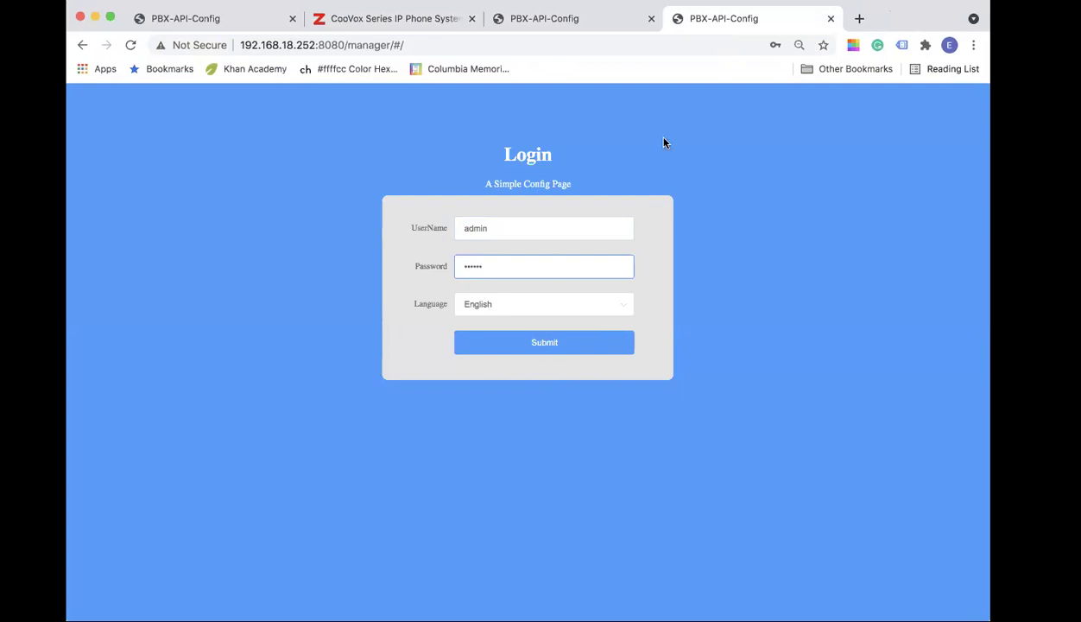
key(Return)
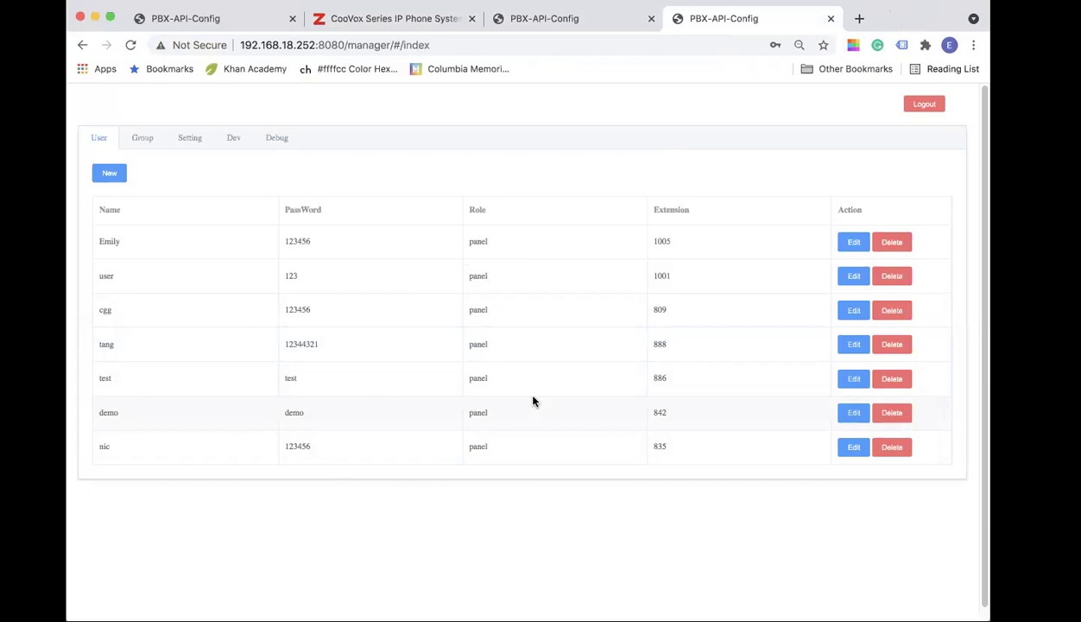
click(95, 139)
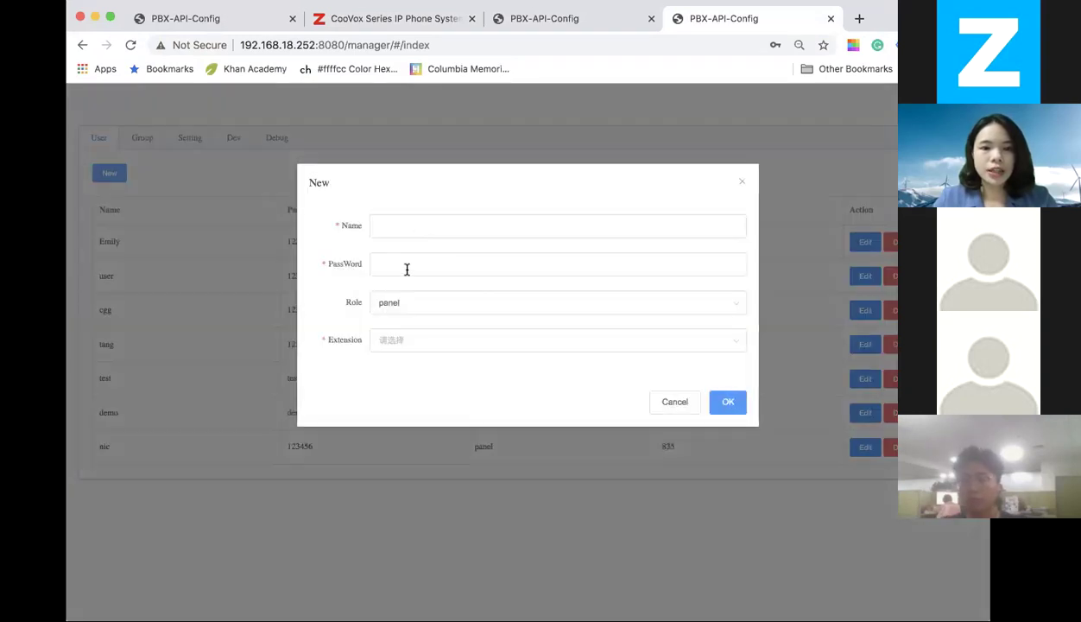
click(449, 227)
click(517, 266)
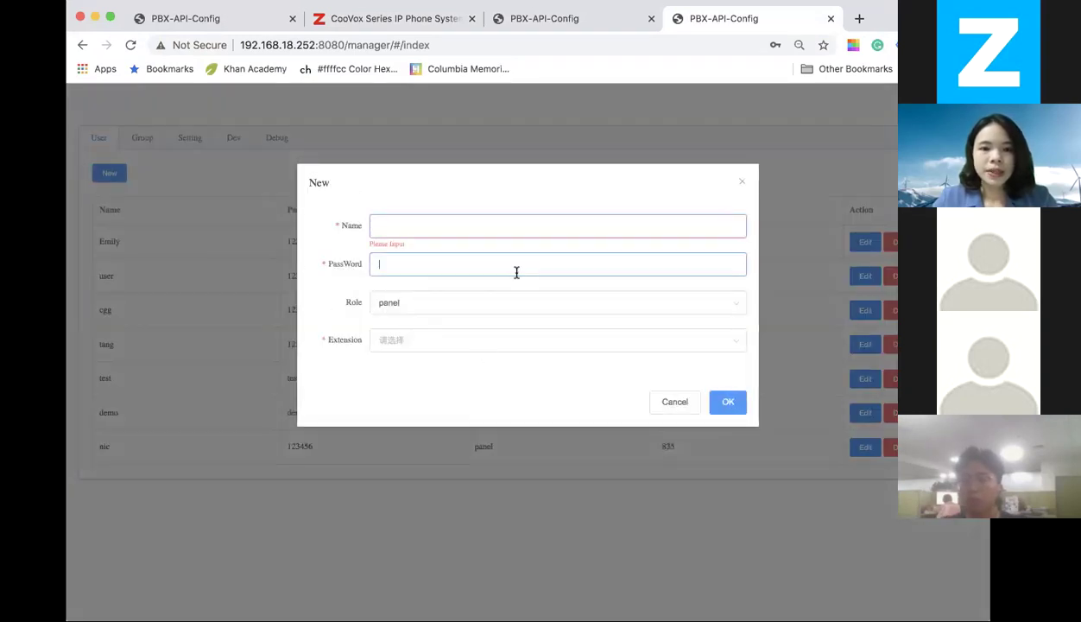
click(417, 340)
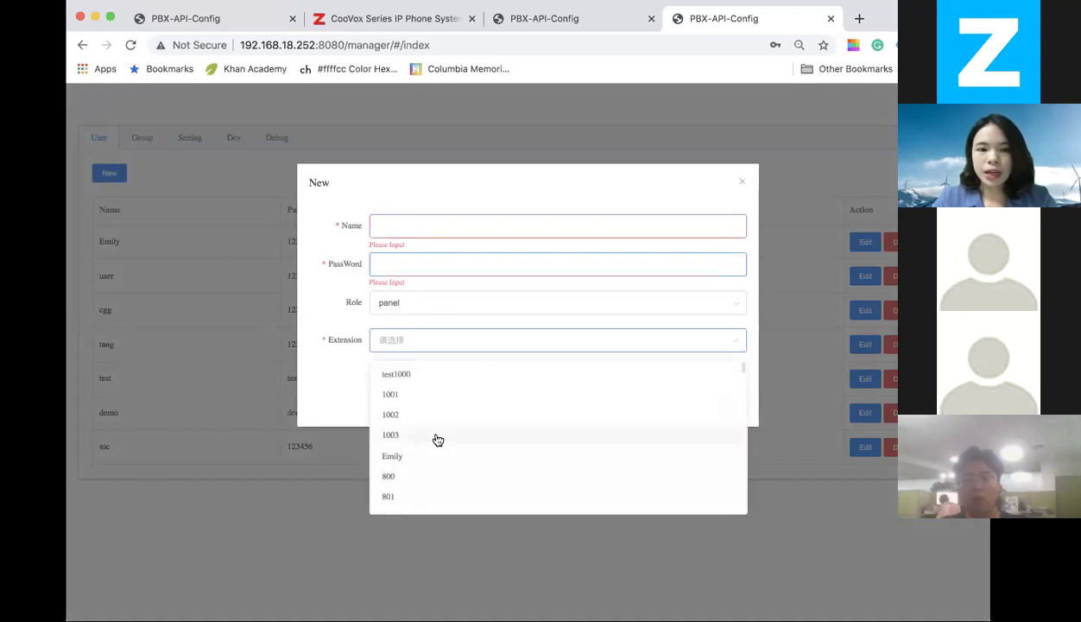
scroll(438, 440, up, 1)
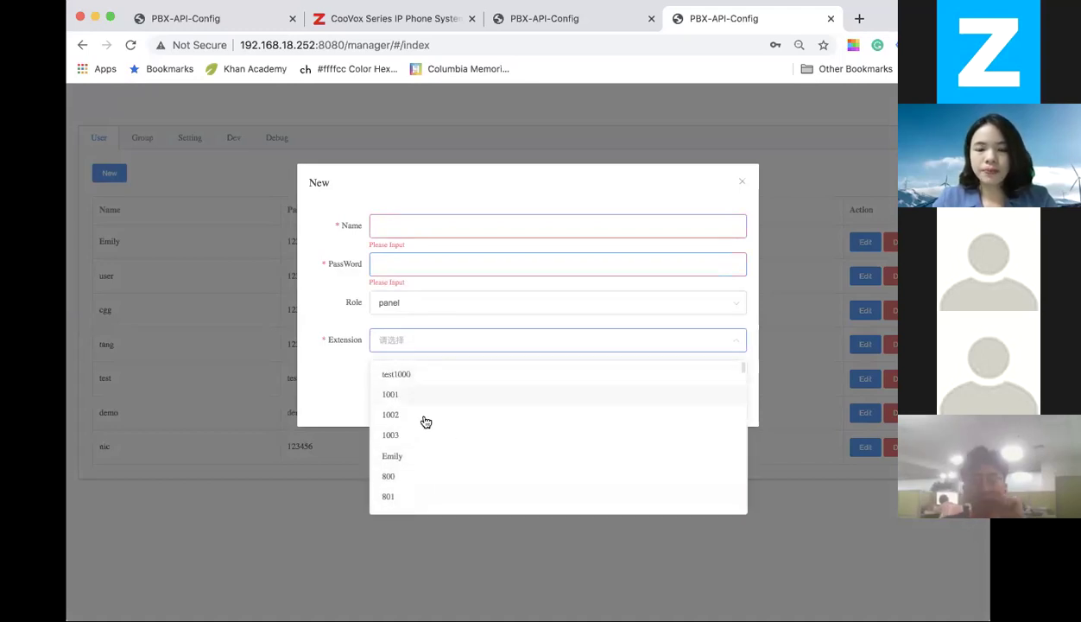
click(298, 391)
click(674, 402)
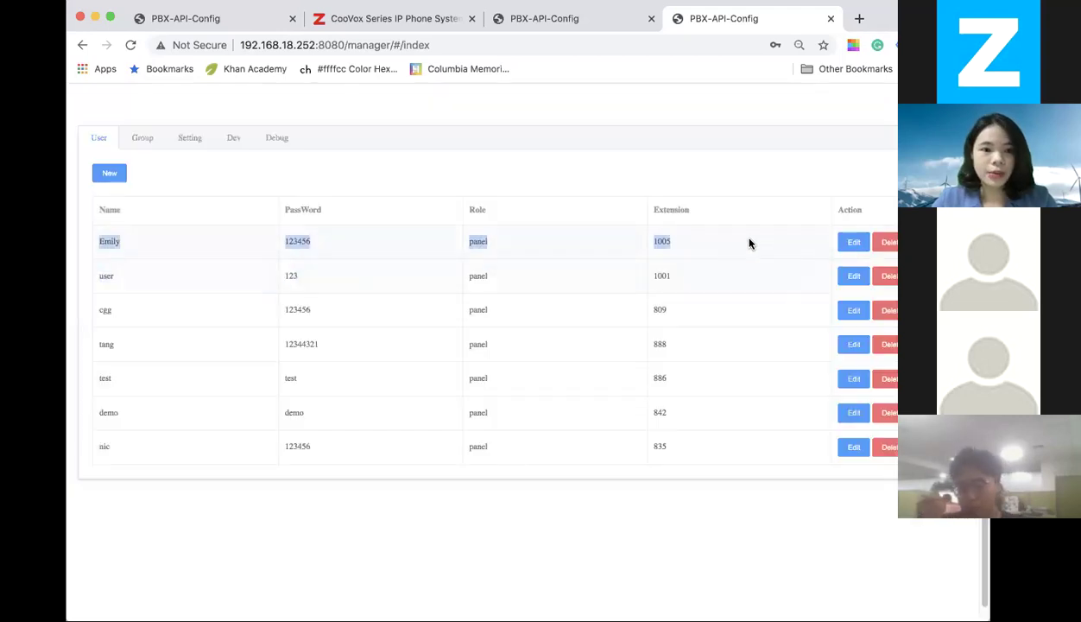
Step: Clear the text selection in a row of the user list
click(200, 215)
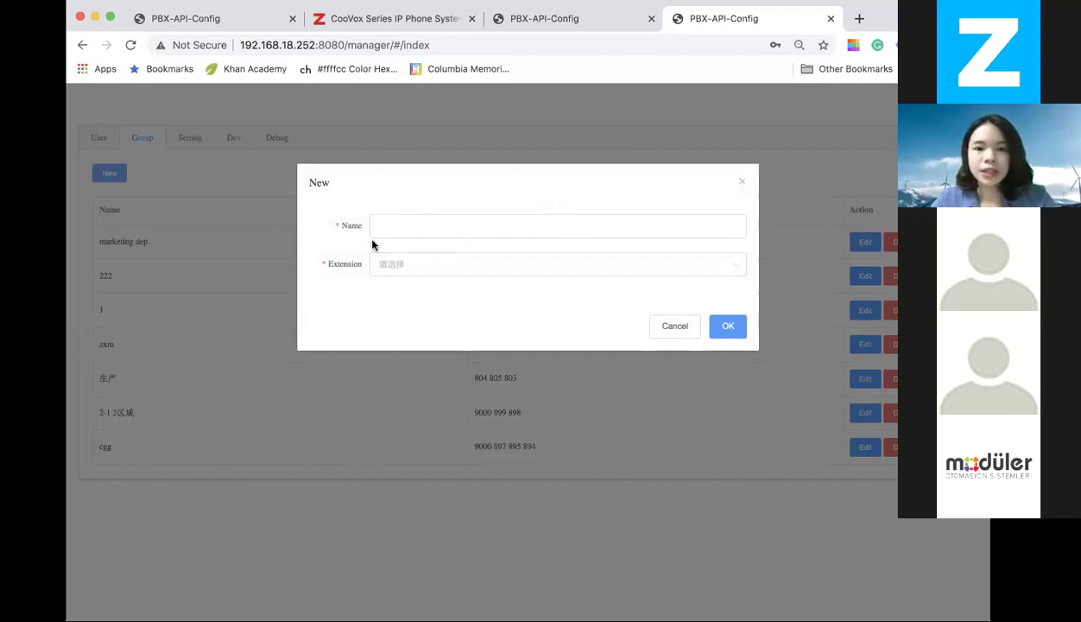
Step: Begin a new group's name and extensions, cancel it, and switch to the Setting tab
click(401, 224)
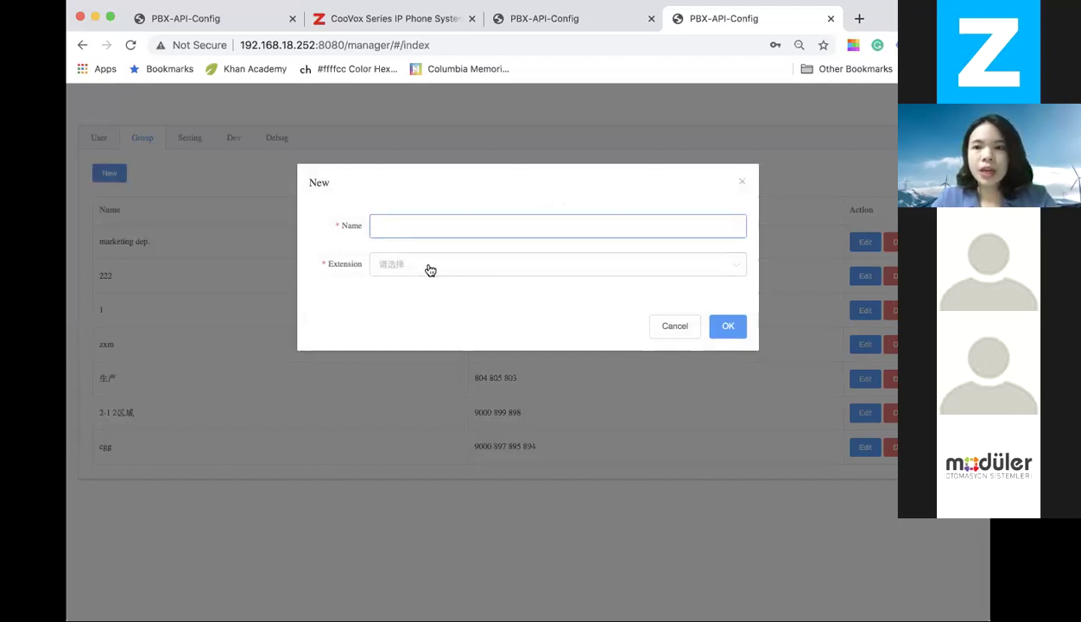
click(429, 270)
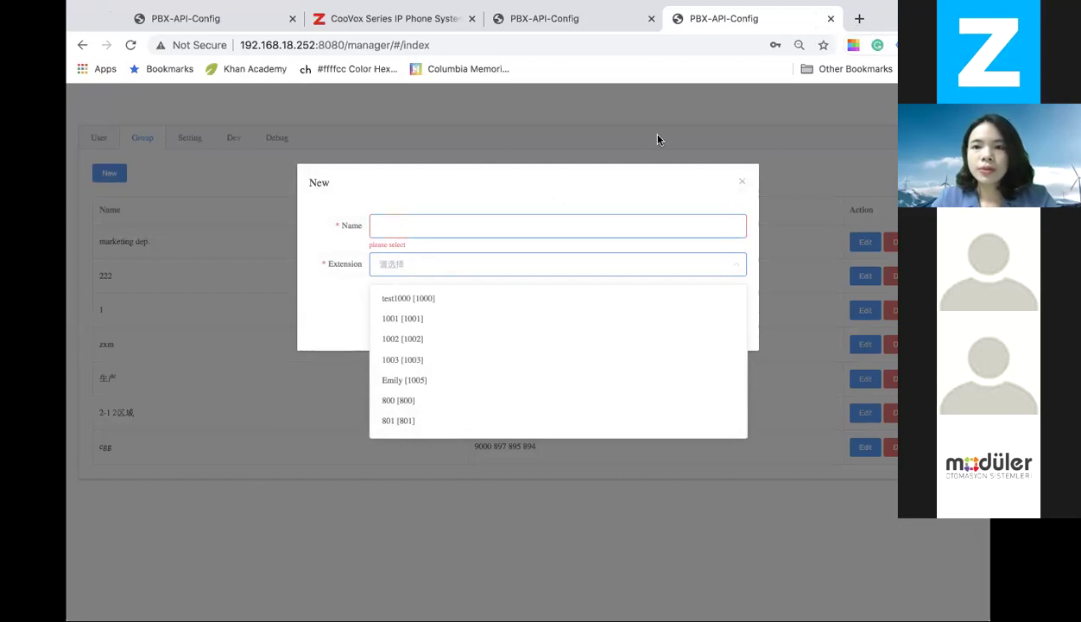
click(739, 186)
click(182, 147)
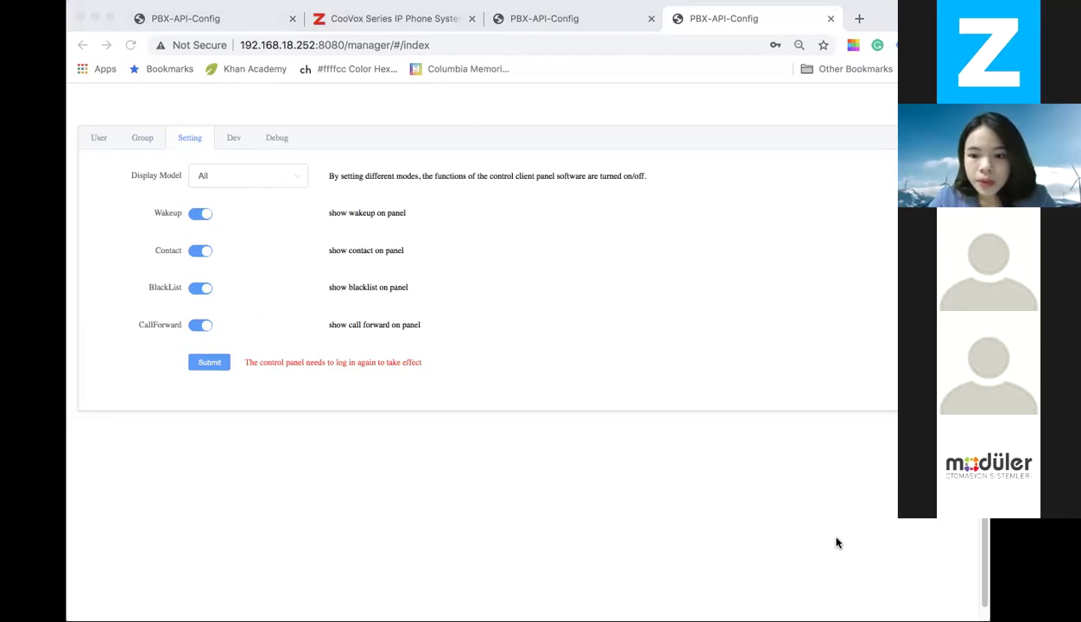
Step: Switch from Chrome to the ZYCOO PBX Panel desktop app with Cmd+Tab
key(super+Tab)
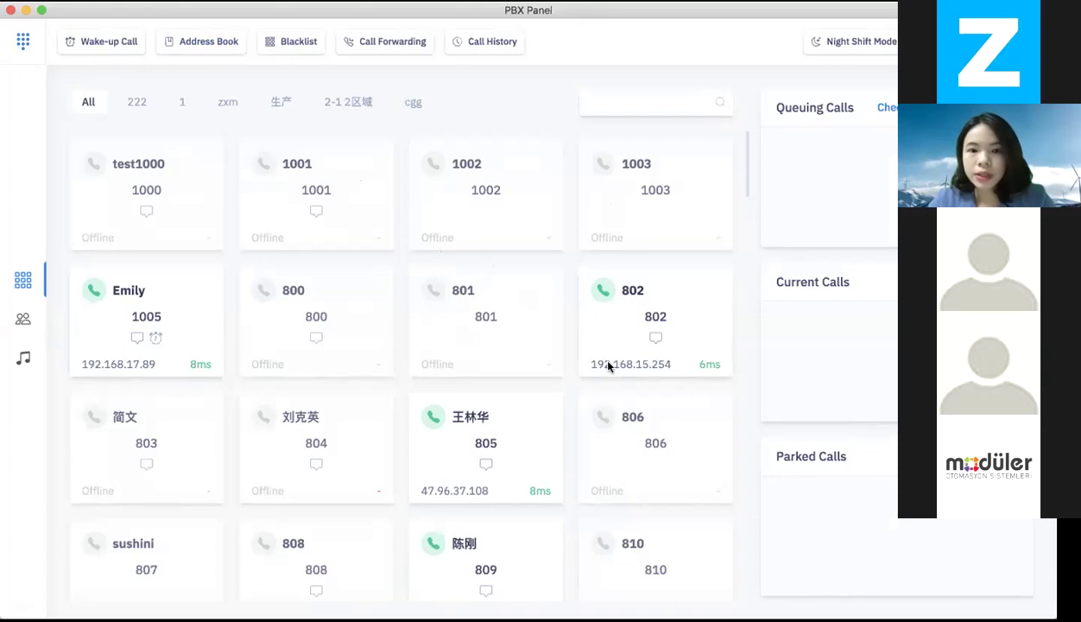
Step: Switch back to Chrome on the PBX-API-Config Setting tab with Cmd+Tab
key(super+Tab)
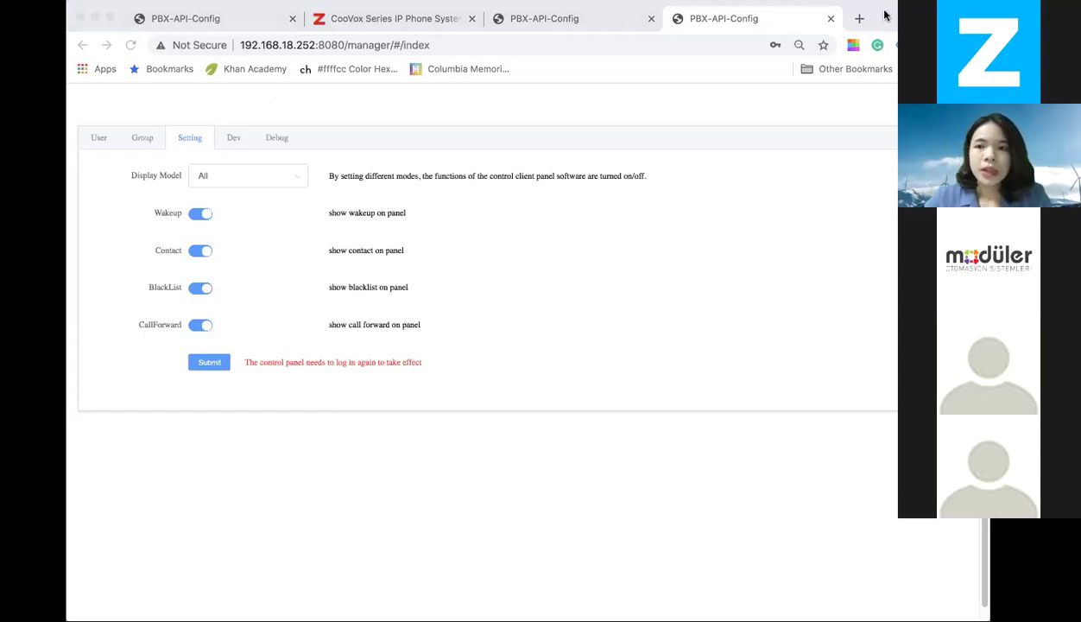
Step: Bring Chrome forward and open the Dev tab with its All Event and Filter Event URLs
click(436, 452)
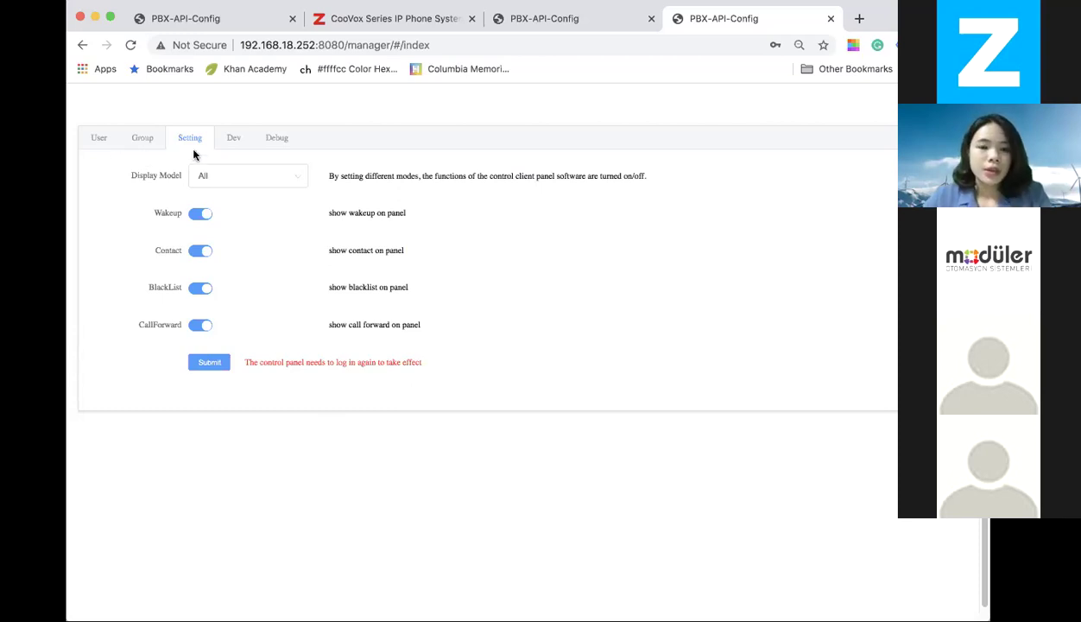
click(251, 138)
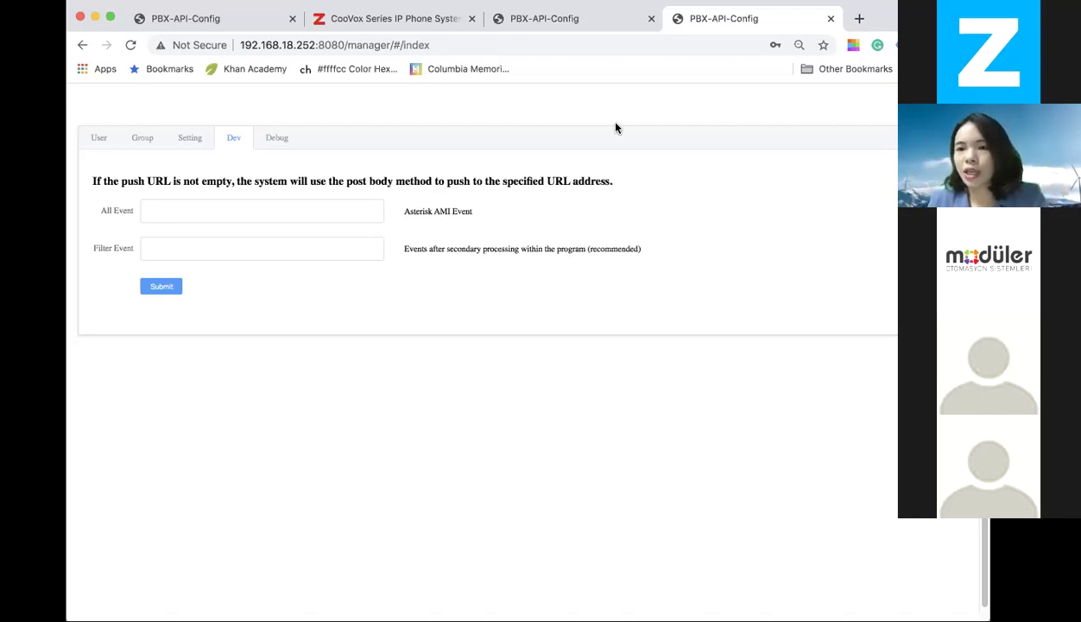
Step: On the Debug tab, expand the Memory and Heap statistics, then return to the Group tab
click(276, 140)
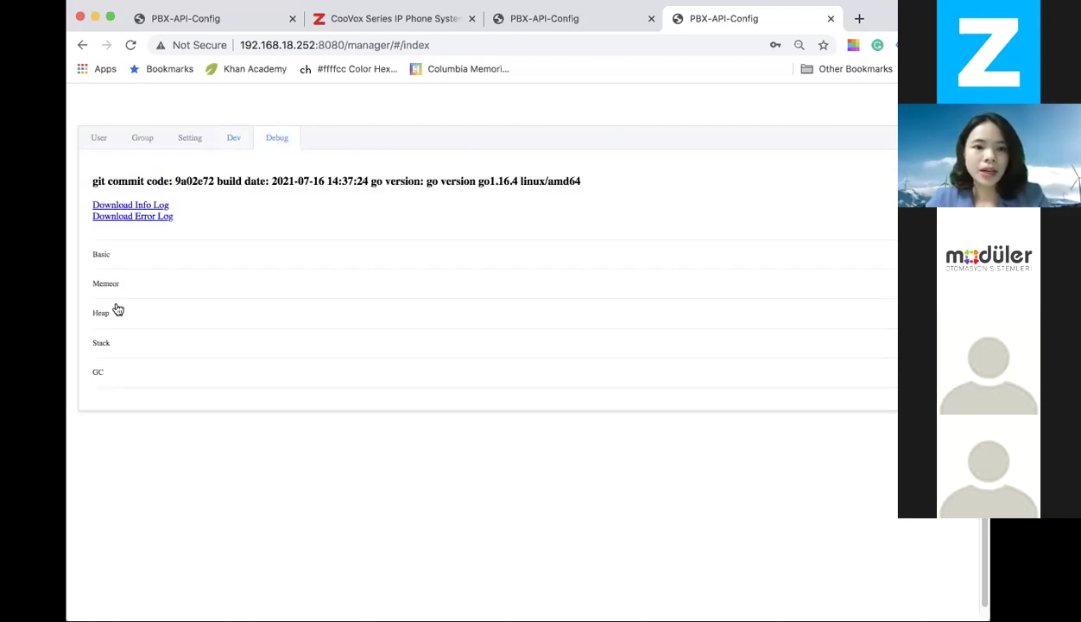
click(227, 282)
scroll(181, 441, down, 1)
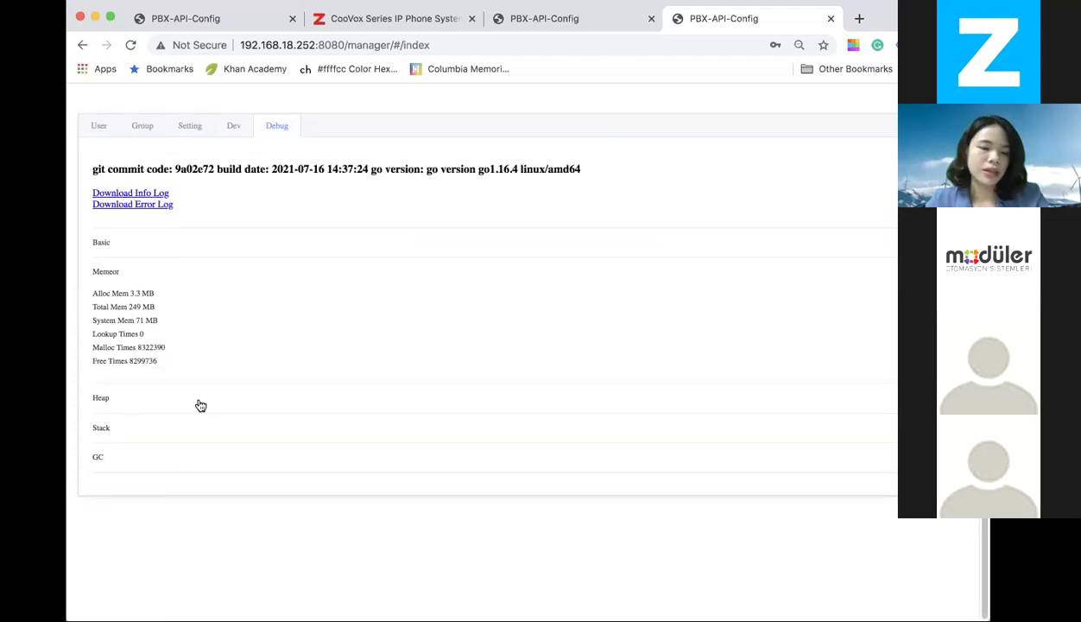
click(201, 404)
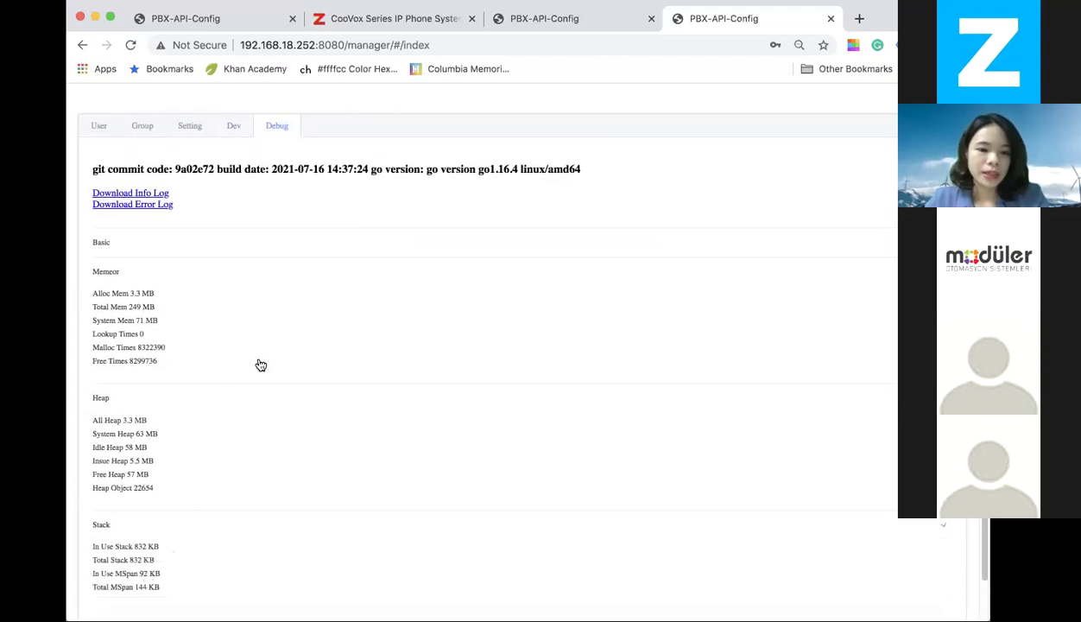
scroll(258, 365, down, 2)
scroll(220, 148, up, 2)
click(144, 139)
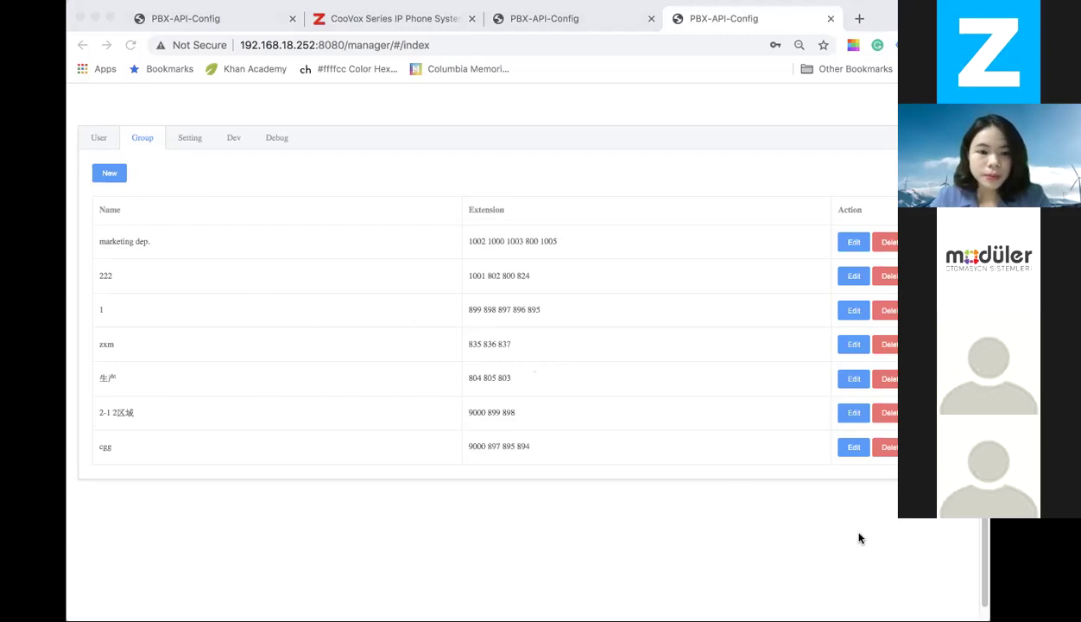
Step: Switch to the PBX Panel desktop app to bring up its Logout confirmation
key(super+Tab)
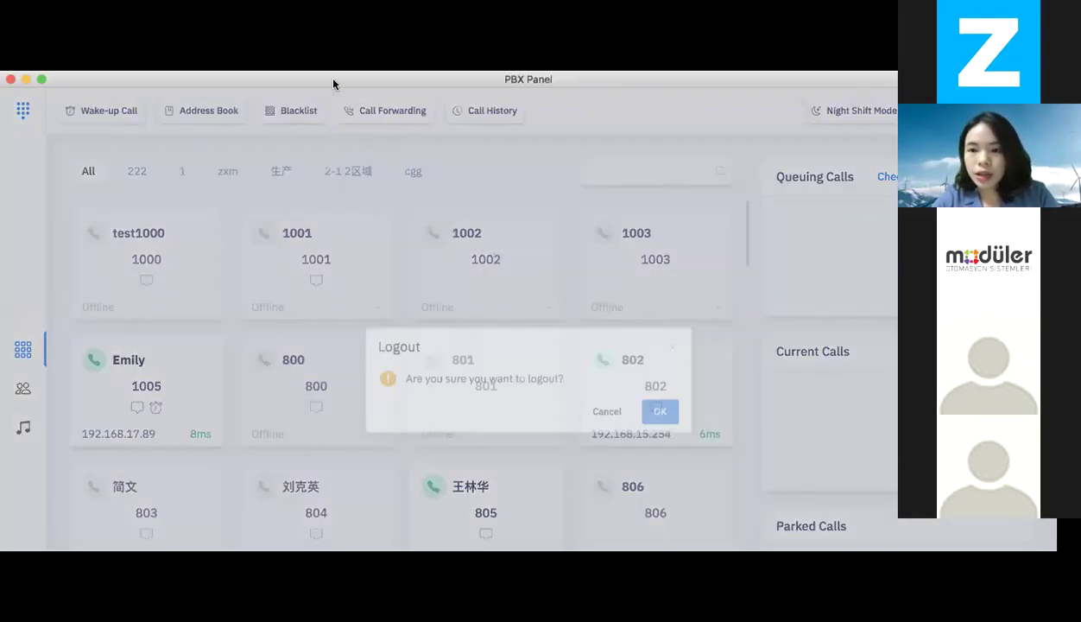
Step: Confirm OK in the Logout dialog, showing the login screen for 192.168.18.252:8080
key(Return)
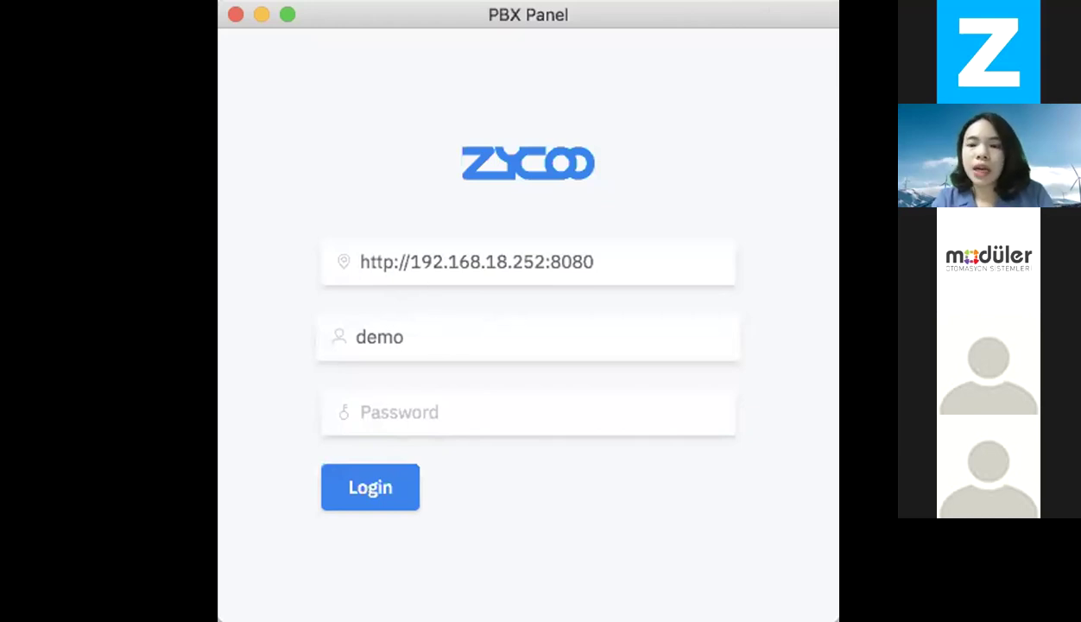
Step: Replace 'demo' in the login Username field with the extension 1005 user's name
key(BackSpace)
key(BackSpace)
key(BackSpace)
key(BackSpace)
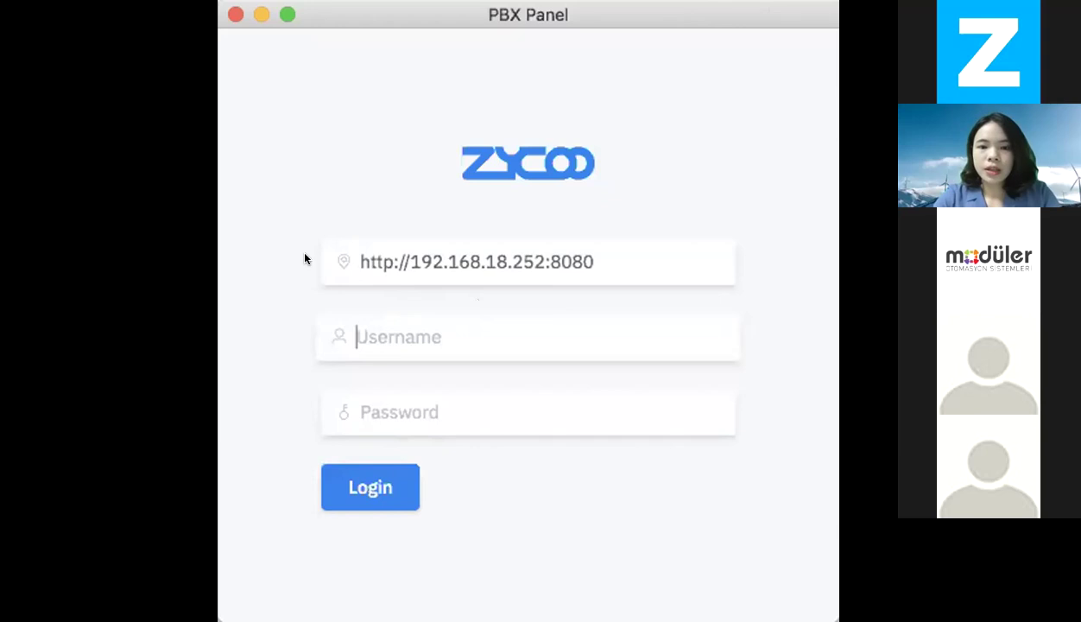
text(Emily)
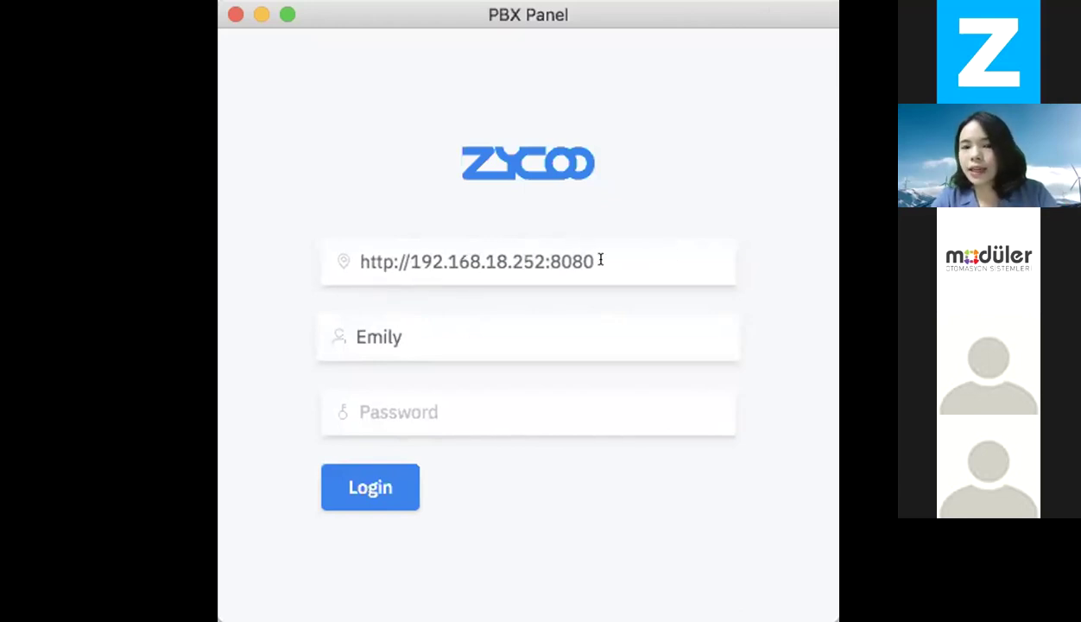
key(Tab)
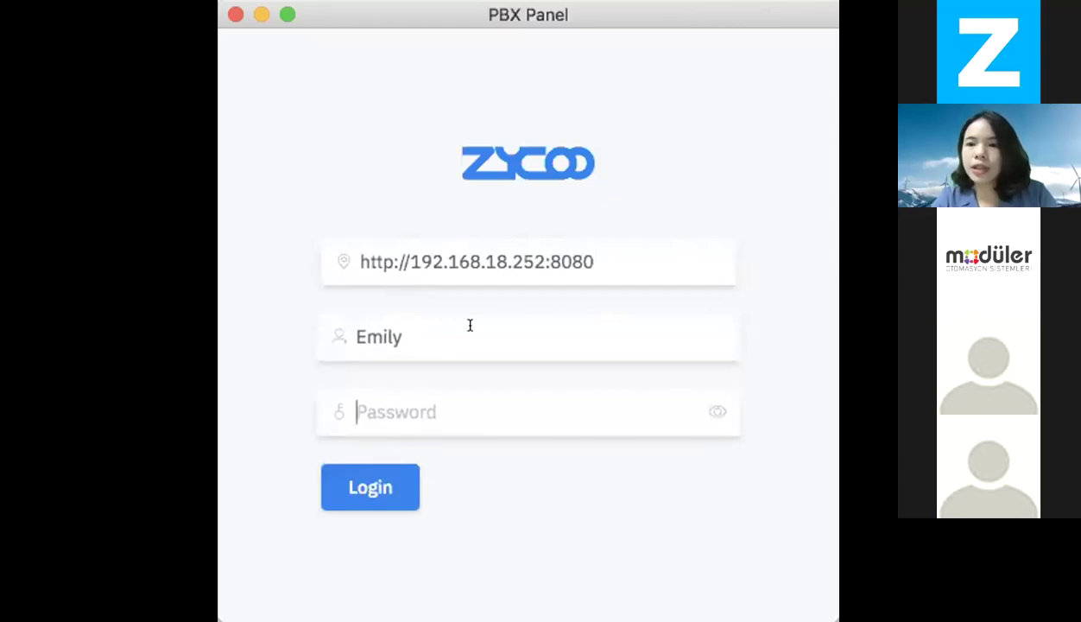
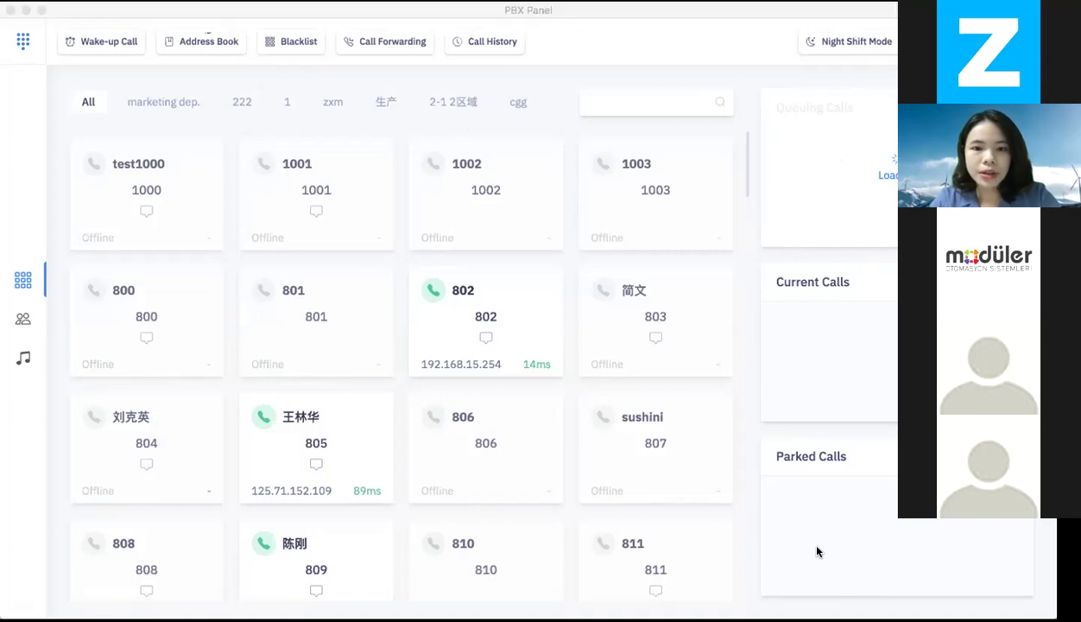
Step: Log in to CooVox in Chrome as admin with the account password, then expand the Telephony menu
key(super+Tab)
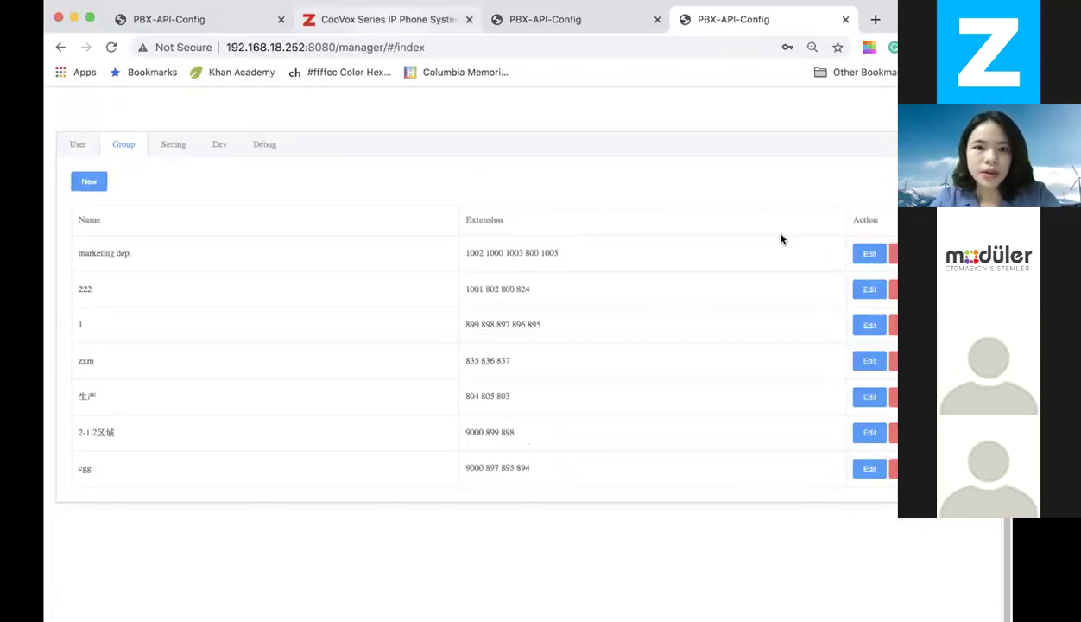
key(super+2)
click(665, 350)
text(amdin)
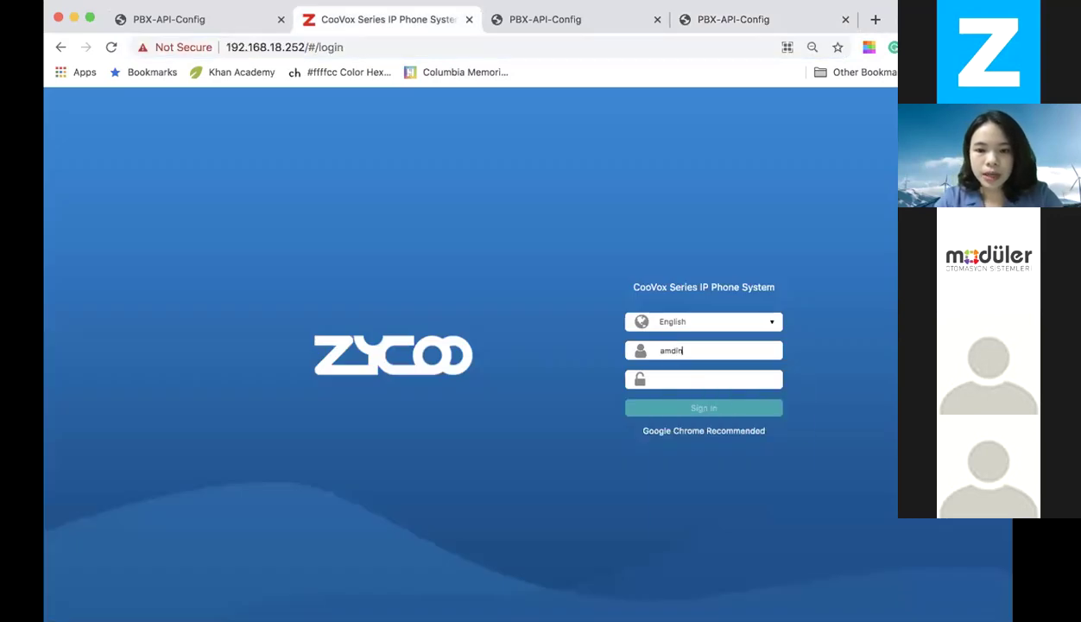
key(BackSpace)
key(BackSpace)
text(dmin)
key(Tab)
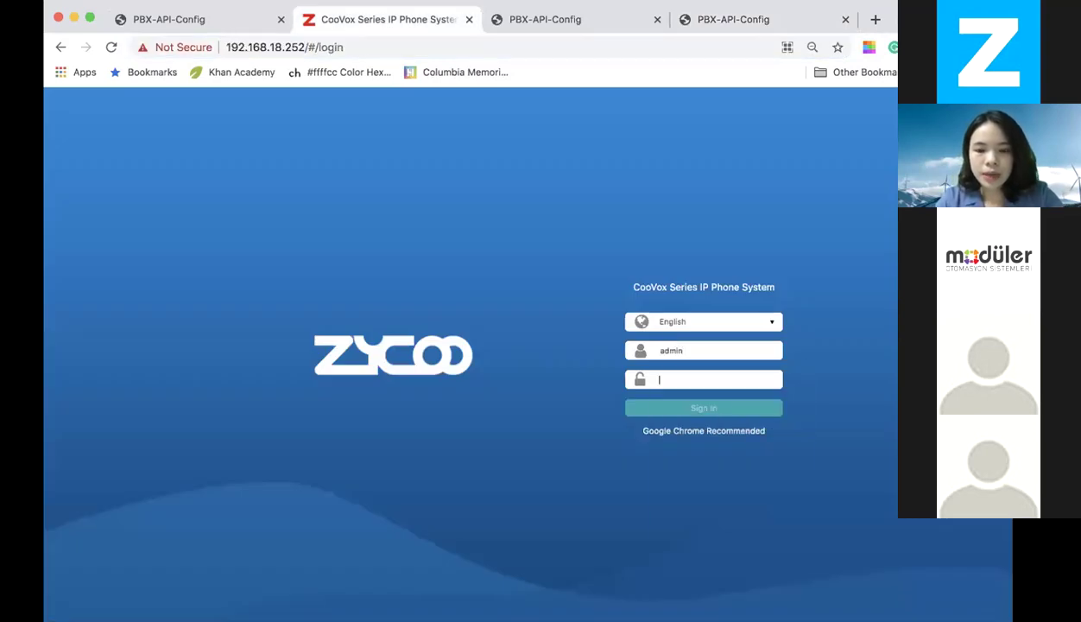
text(******)
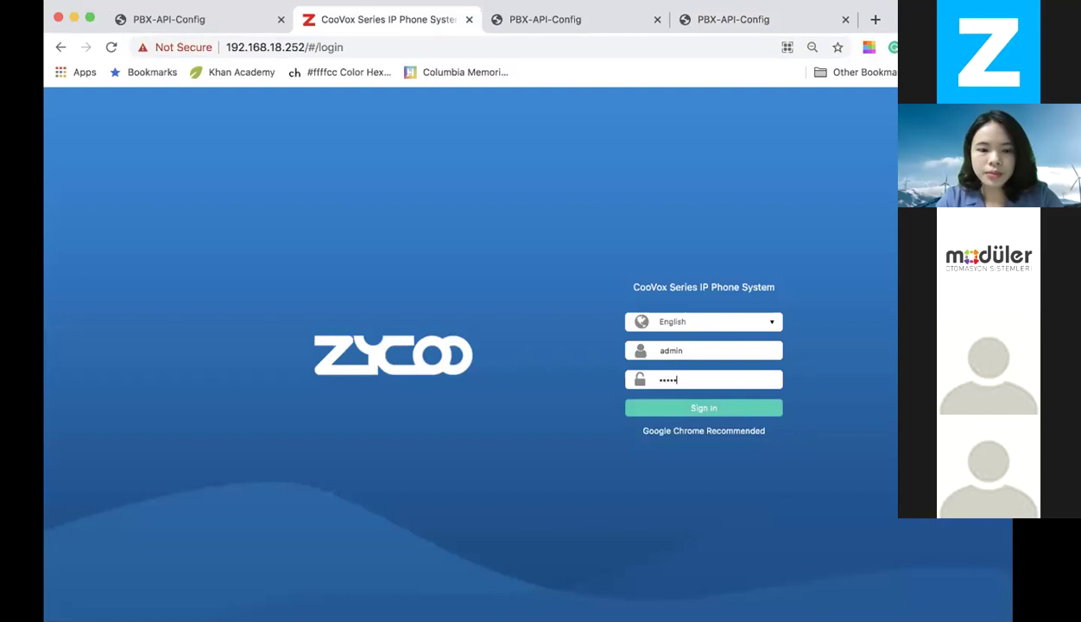
key(Return)
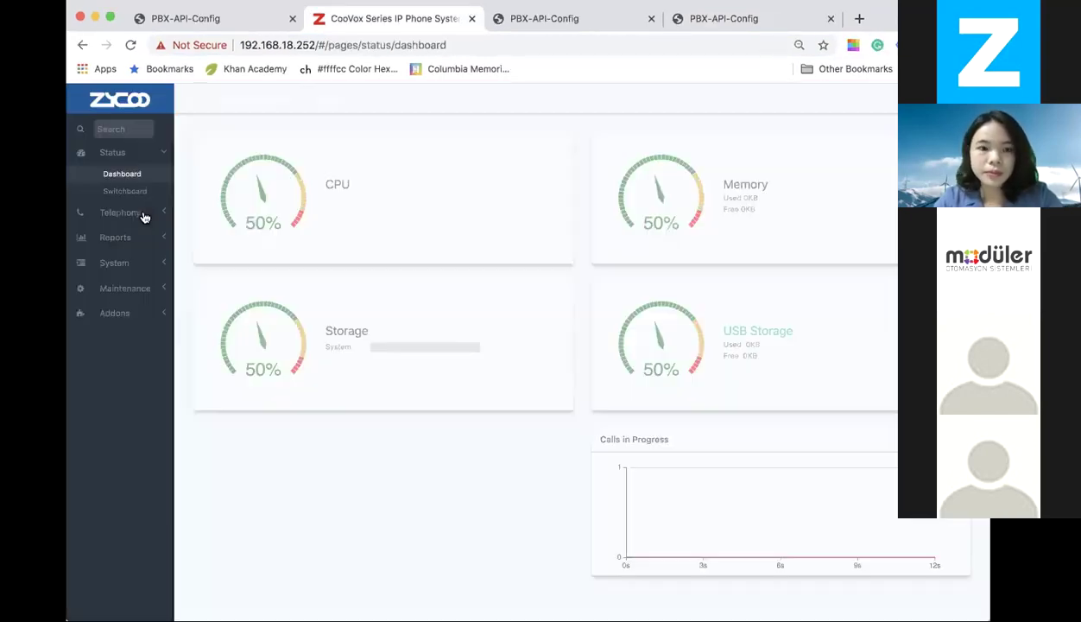
click(130, 212)
Step: Tick extension 1005 under Static Agents of call queue test (0305) and submit
click(139, 252)
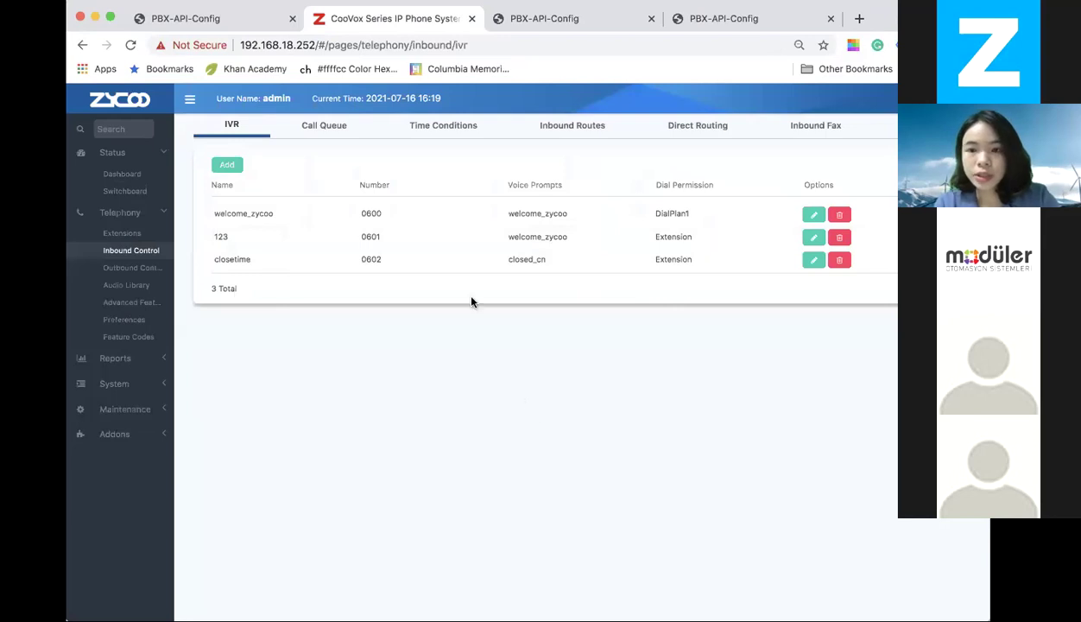
click(327, 129)
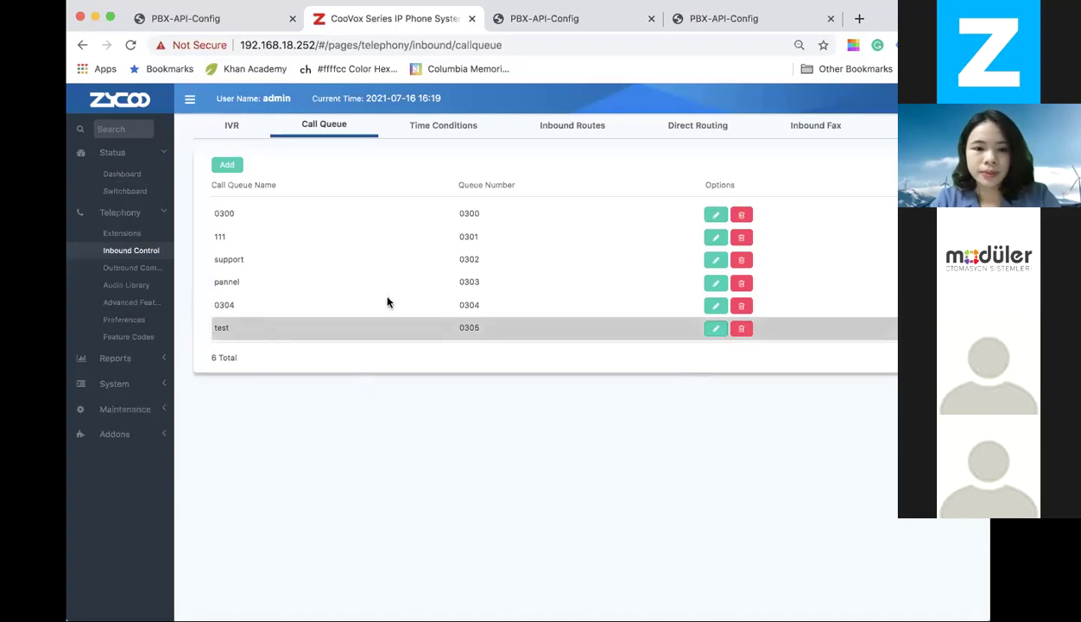
click(717, 332)
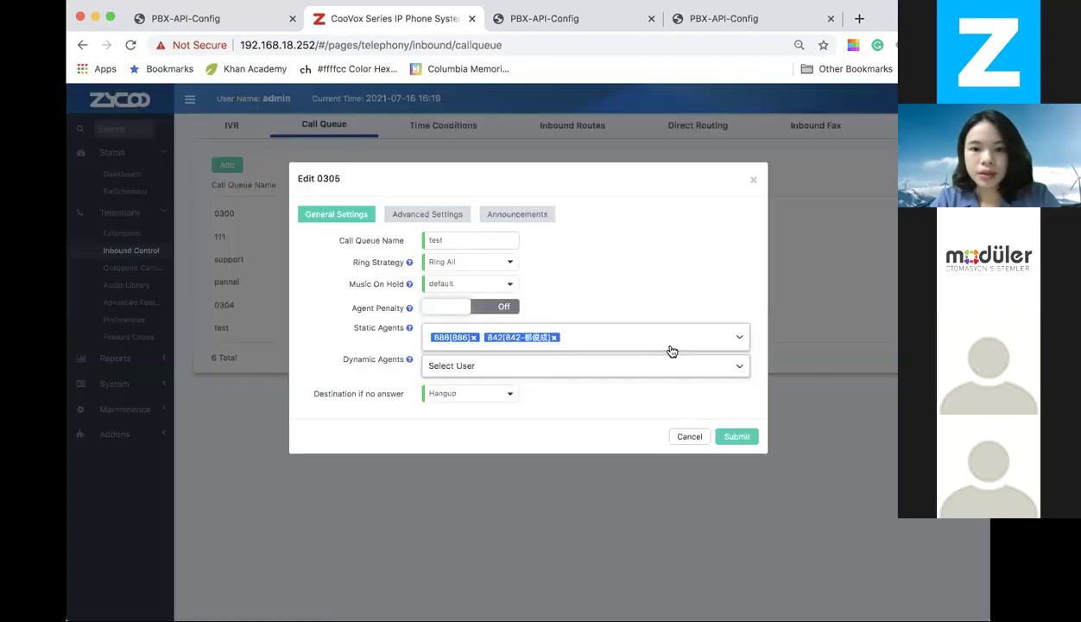
click(672, 351)
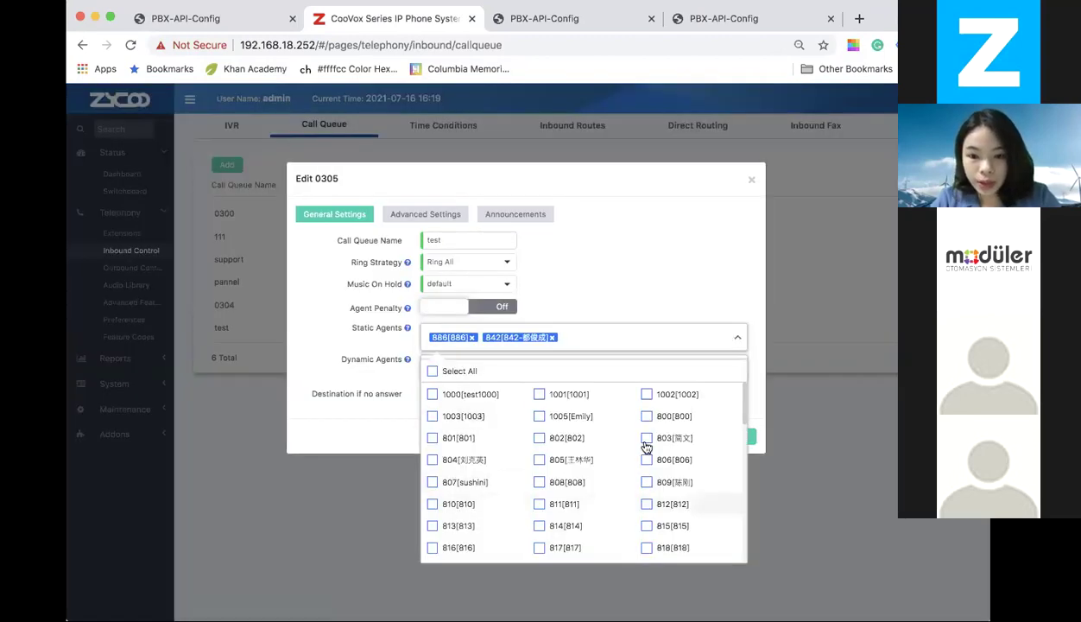
click(572, 417)
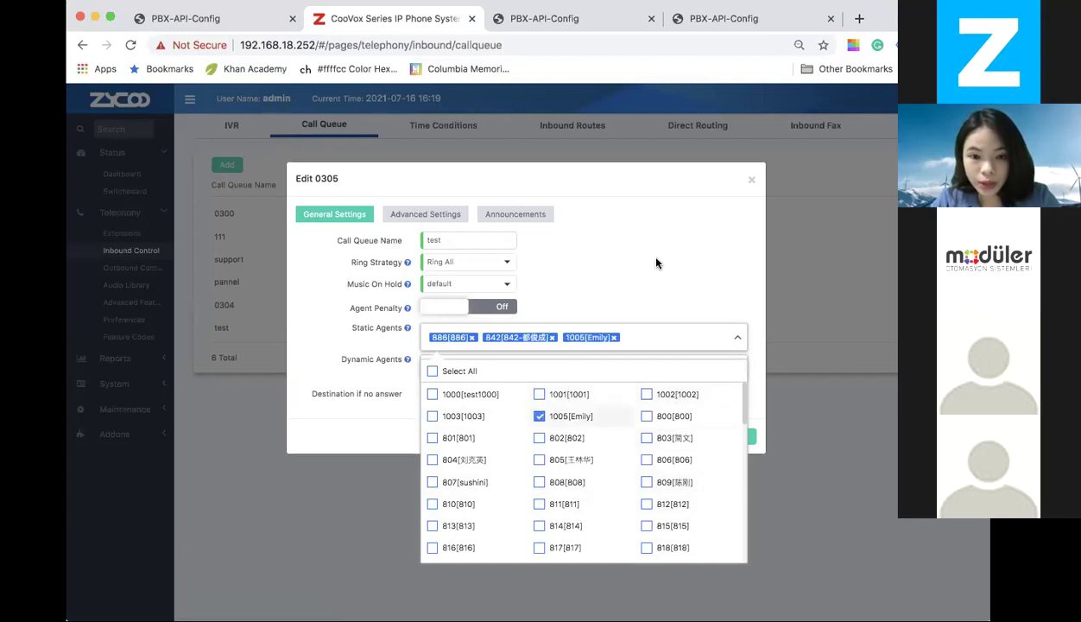
click(657, 263)
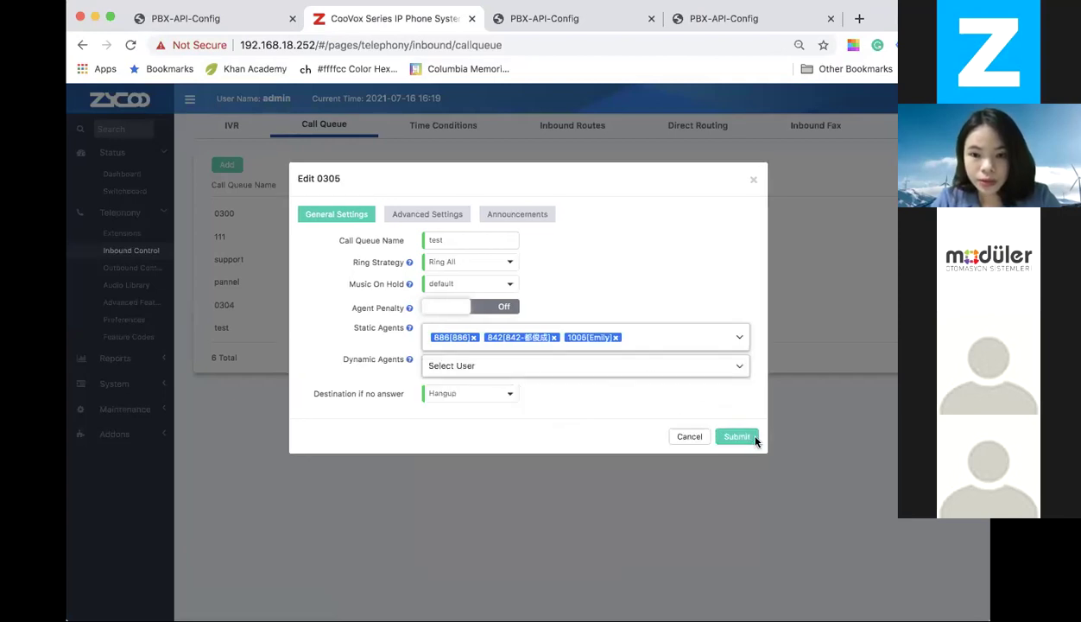
click(754, 438)
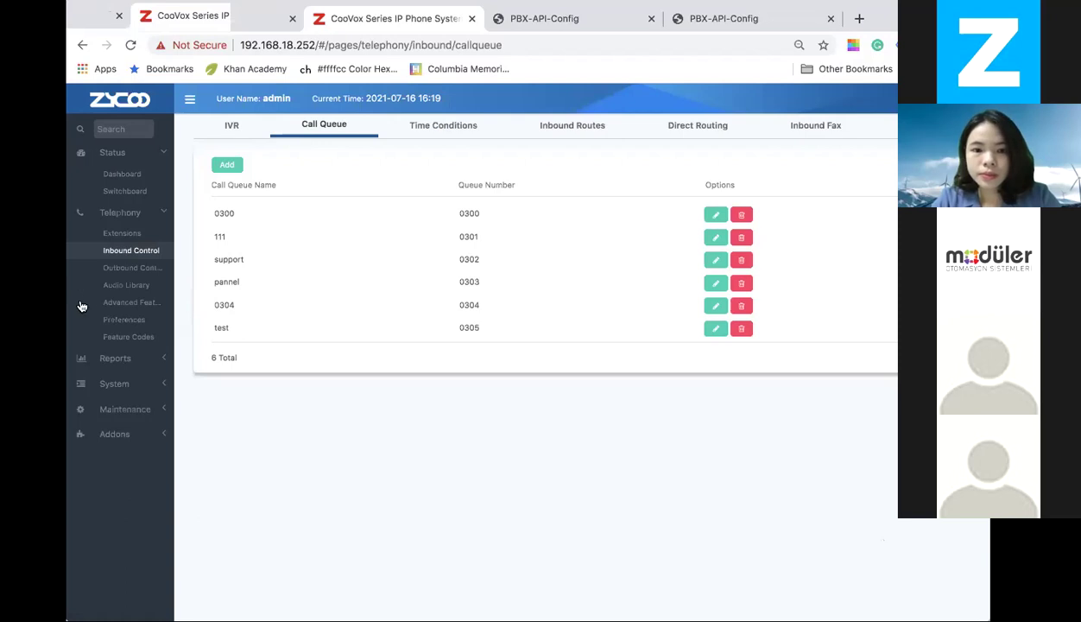
key(super+Tab)
Step: Switch to the Attendant Console view from the left sidebar
click(23, 319)
click(22, 279)
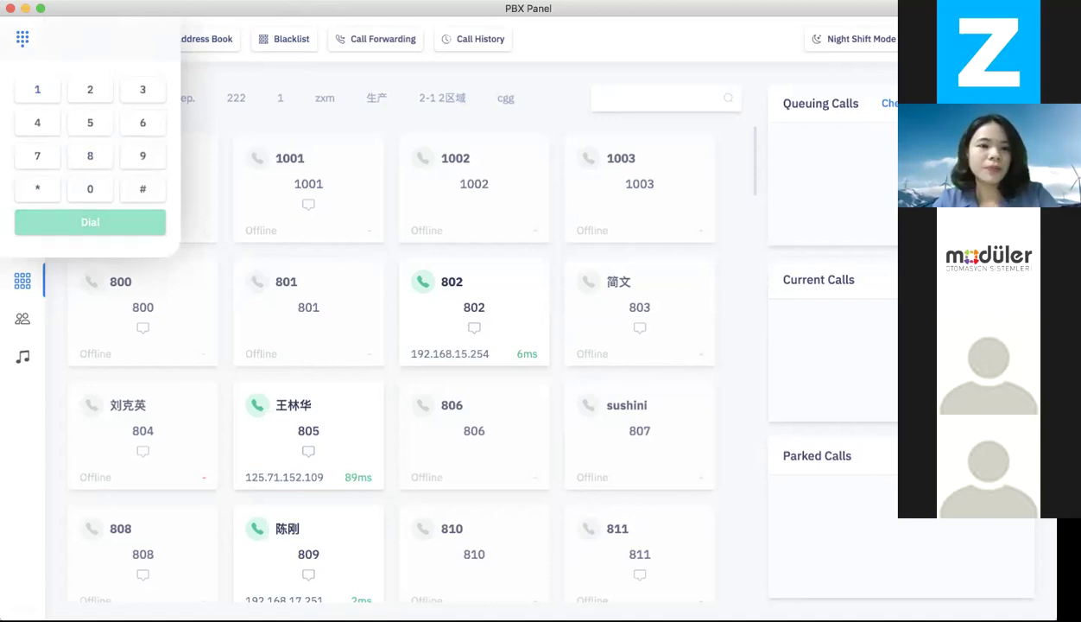
Step: Enter 123456 on the dial pad, erase it, and close the dial pad
text(123456)
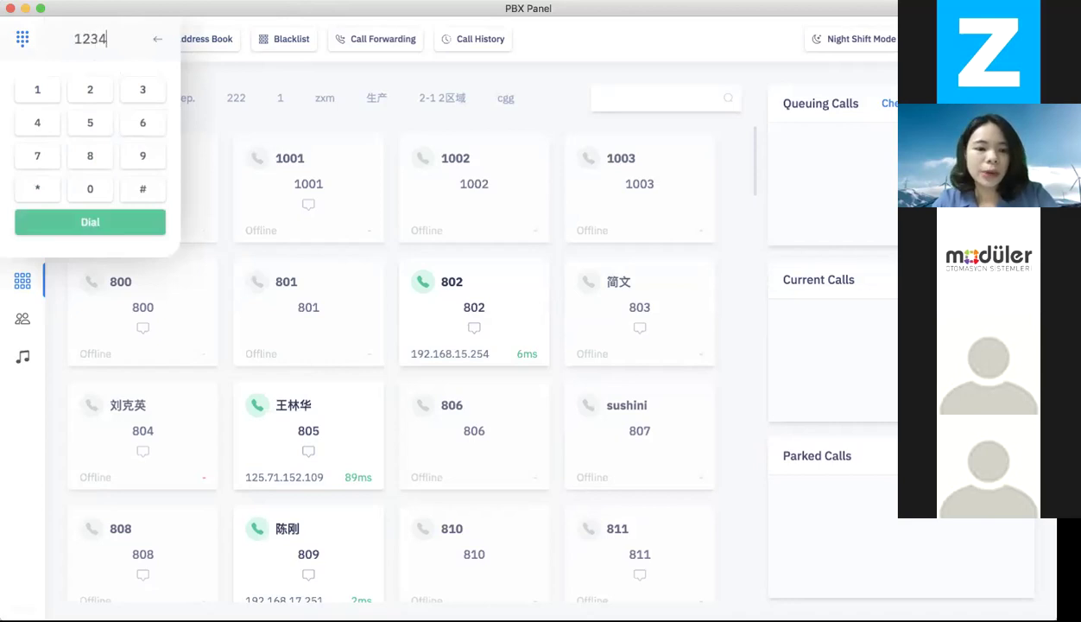
key(BackSpace)
key(BackSpace)
key(BackSpace)
key(BackSpace)
key(BackSpace)
key(BackSpace)
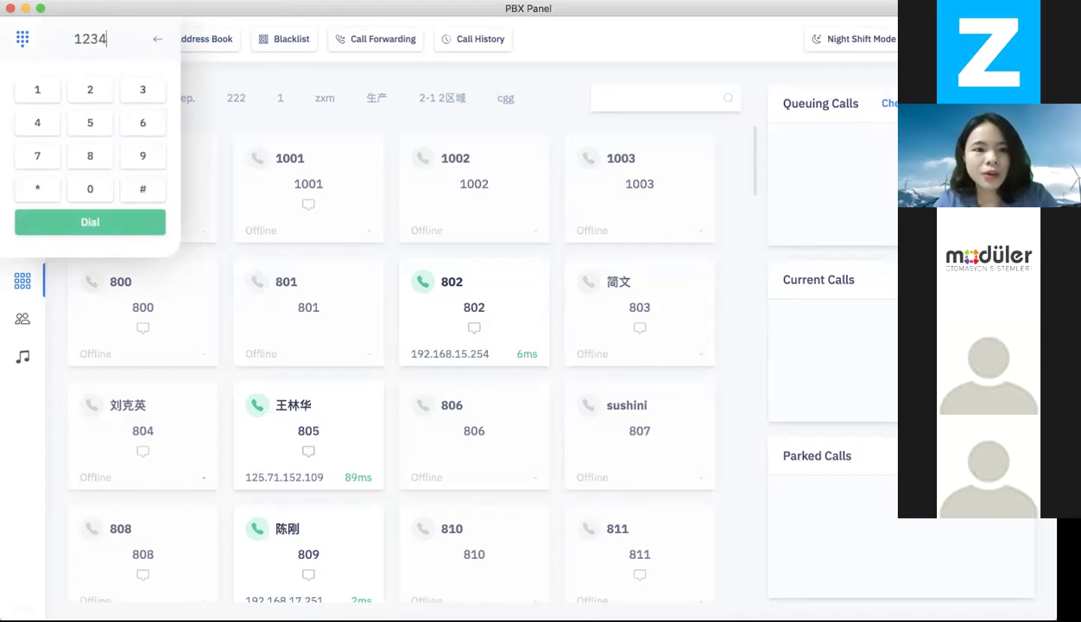
click(96, 213)
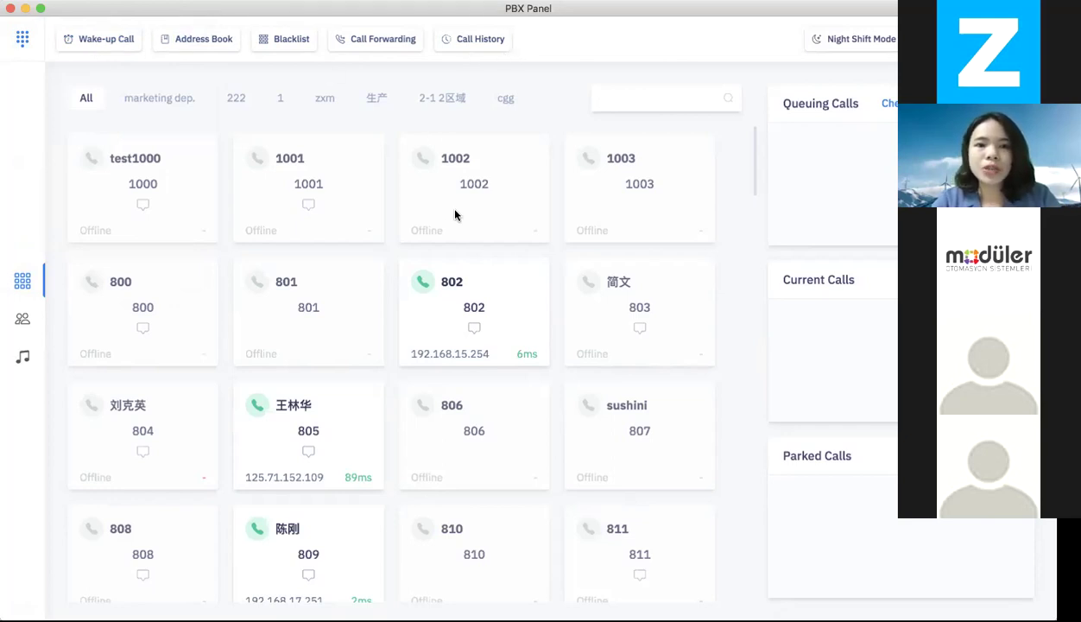
Step: Draft a new wake-up call for extension 1002 dated July 16
click(133, 38)
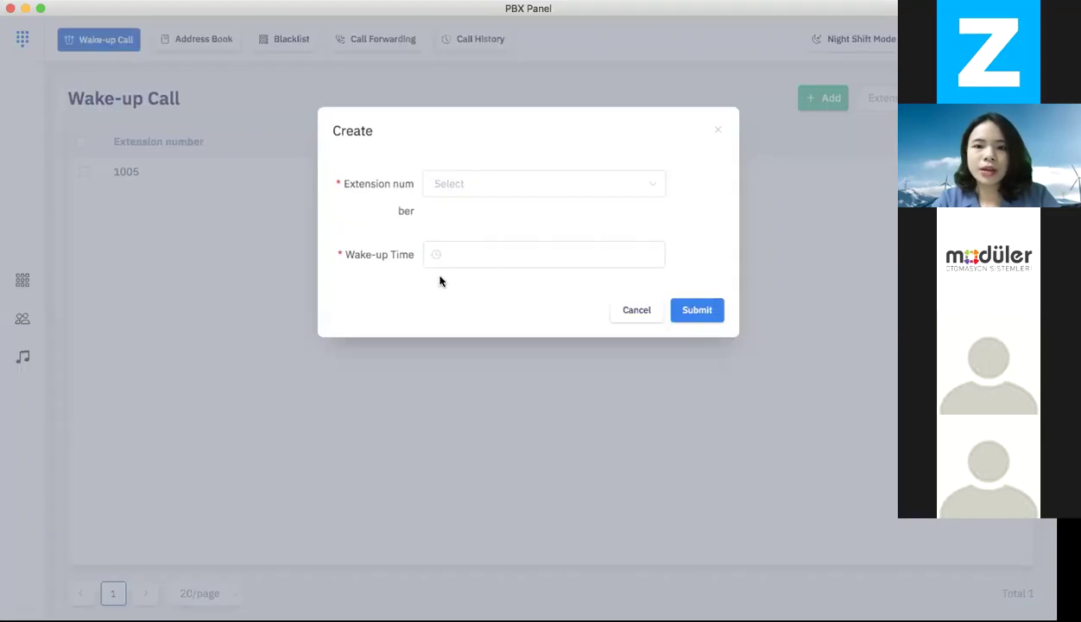
click(502, 183)
click(466, 300)
click(441, 254)
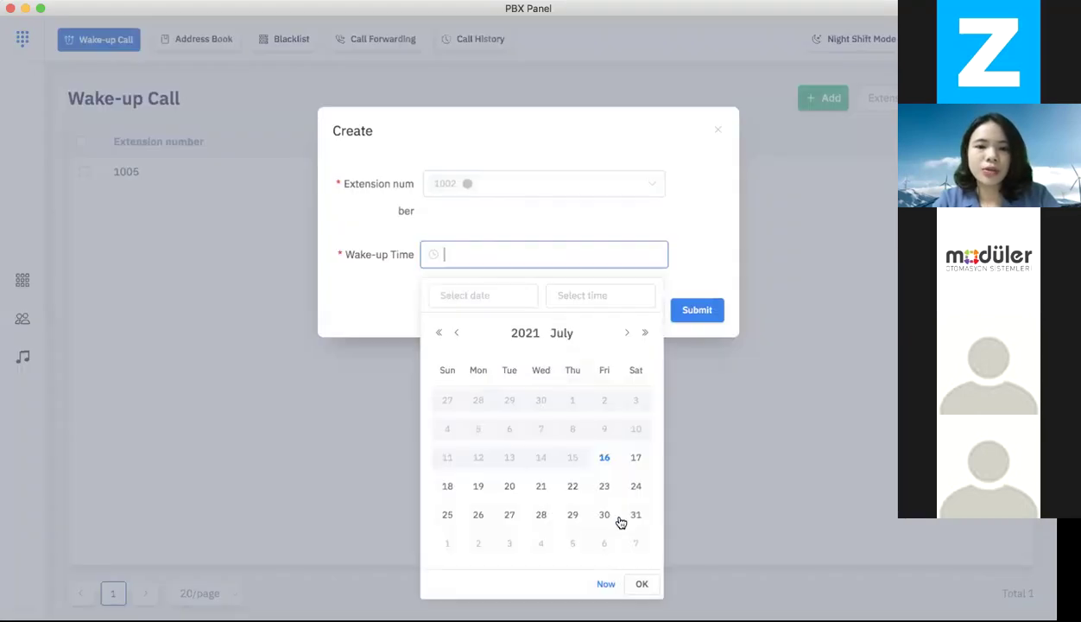
click(605, 457)
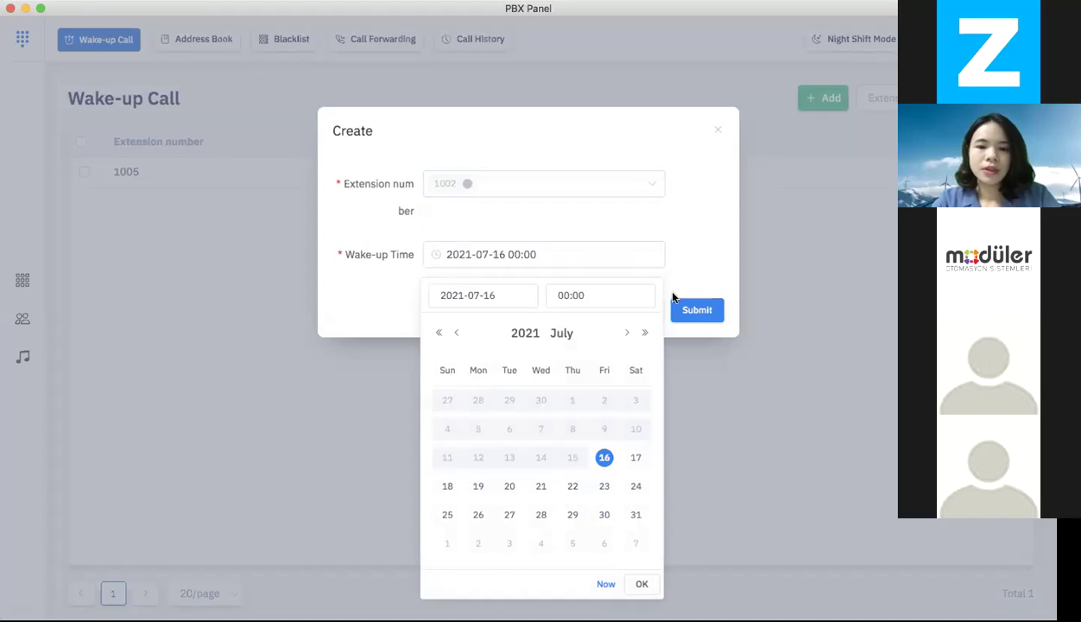
click(682, 309)
click(560, 252)
click(604, 469)
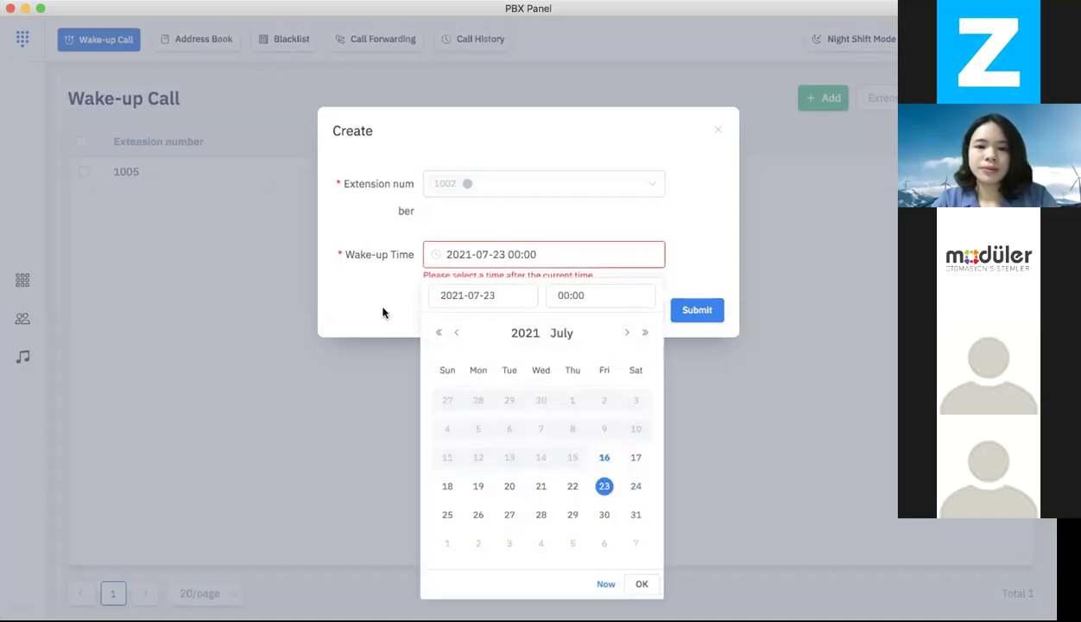
click(384, 313)
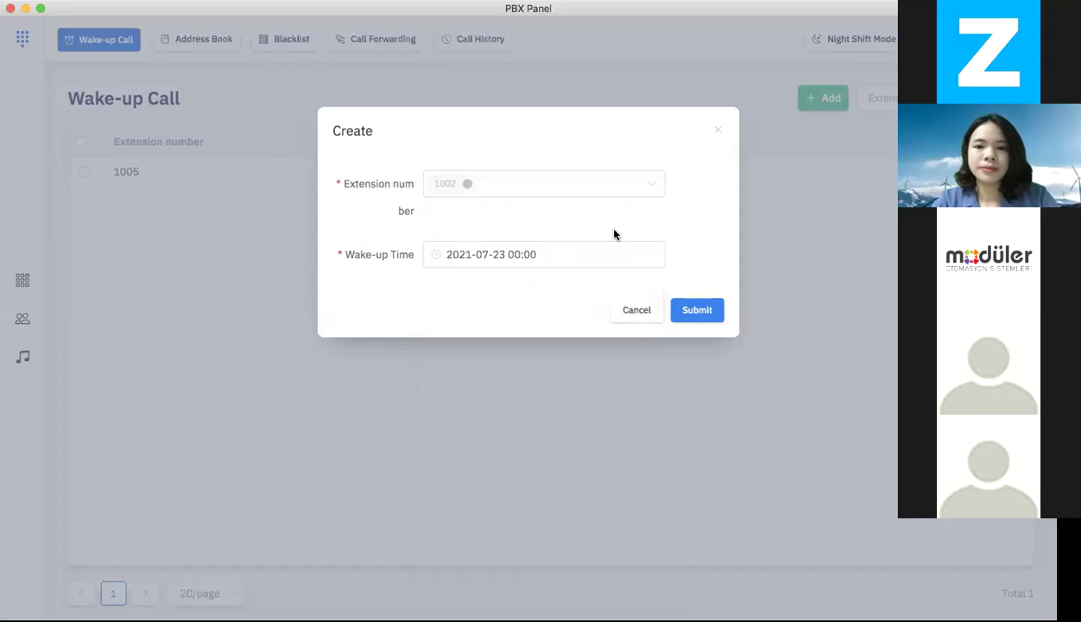
click(204, 54)
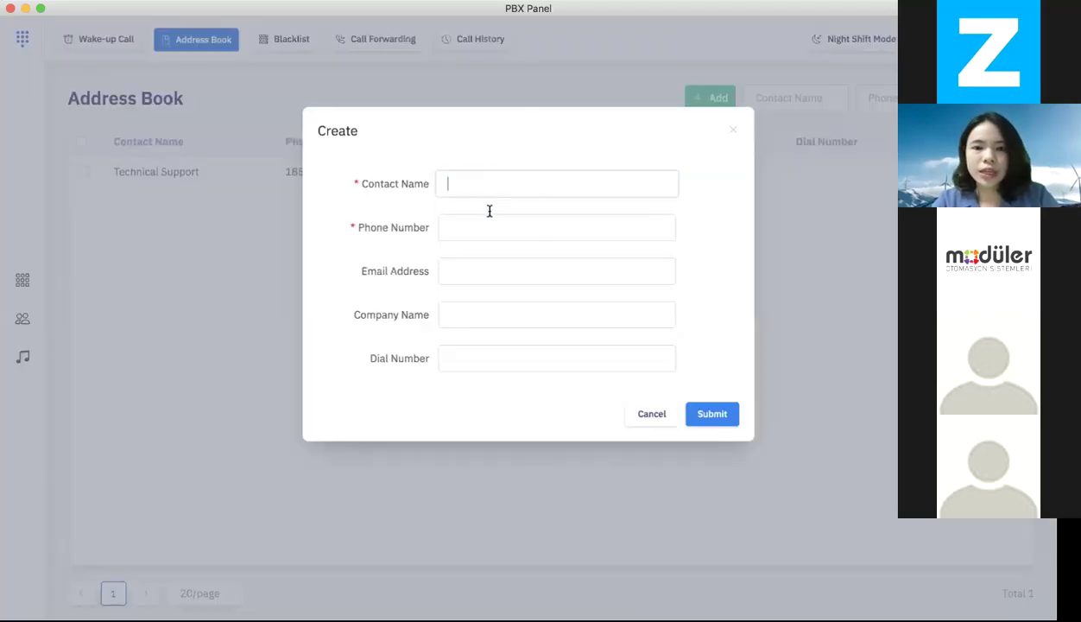
Step: Close the blank contact form without a phone number, check the Blacklist, then go to Call Forwarding
click(485, 227)
click(466, 299)
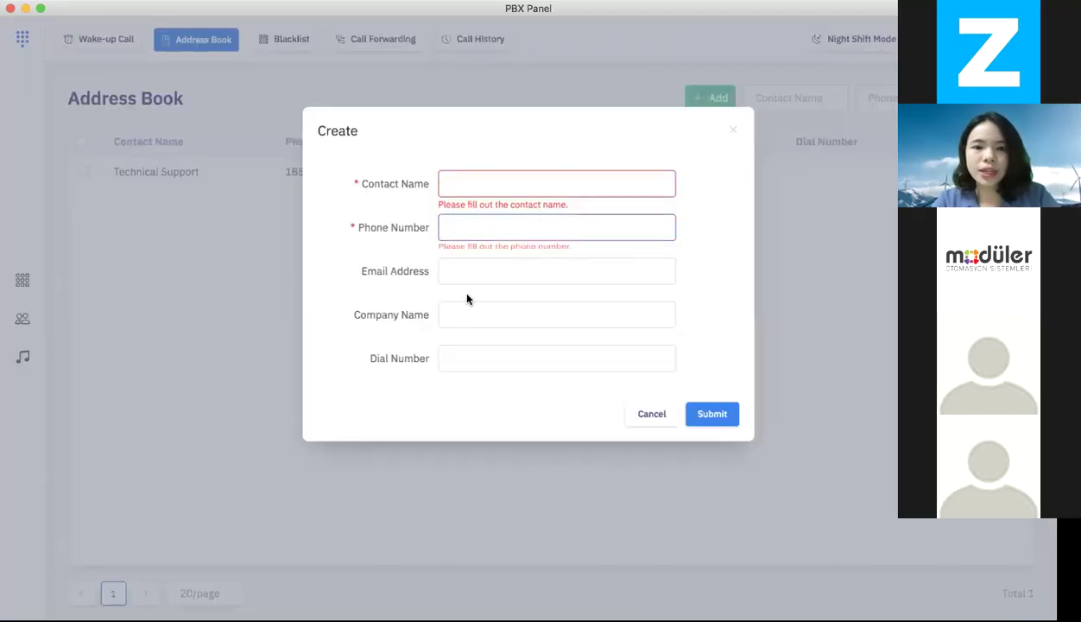
click(268, 40)
click(291, 40)
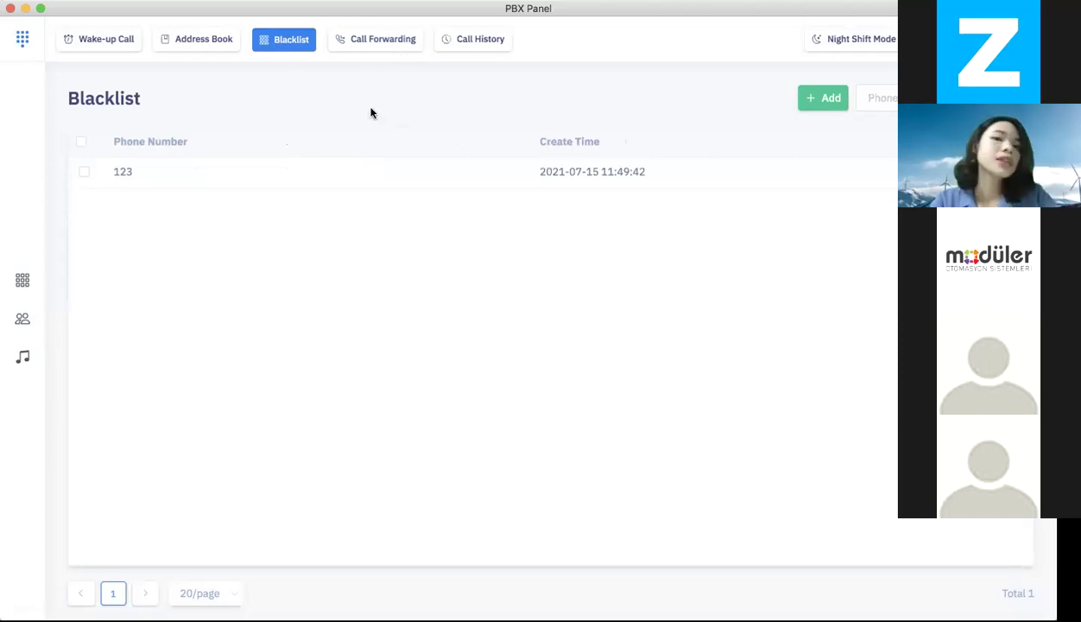
click(388, 40)
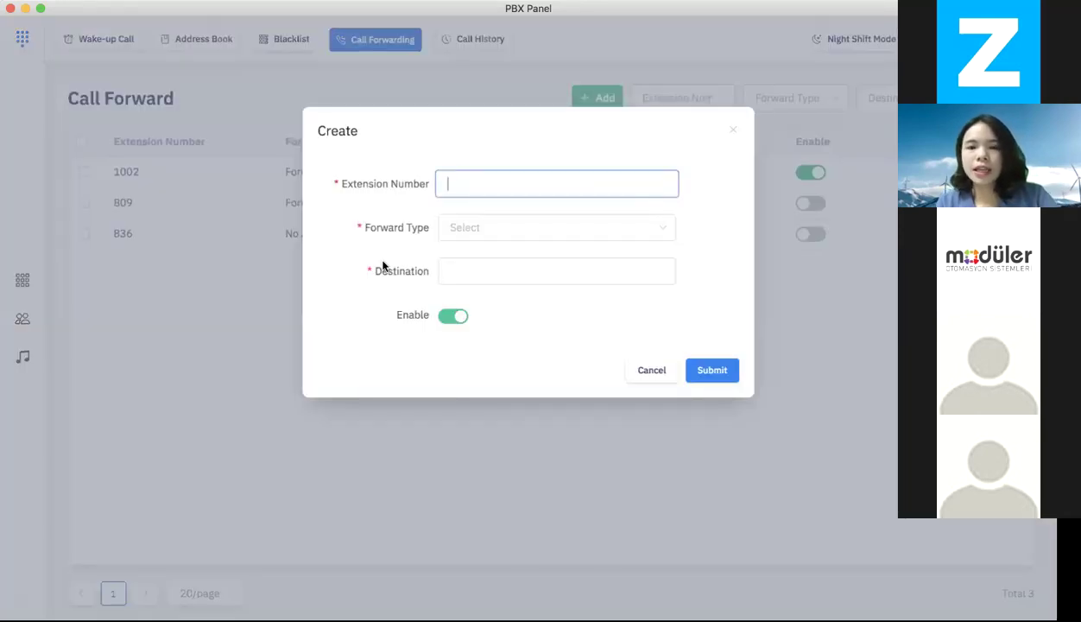
Step: Fill a Forward All rule for extension 1005 to destination 1300000, then cancel it
click(531, 227)
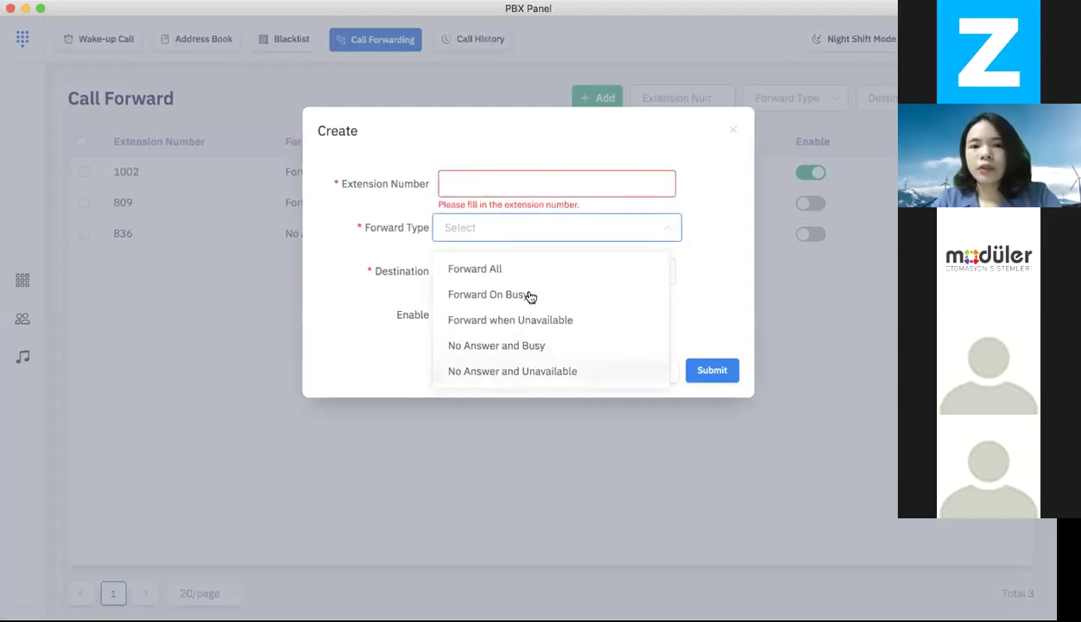
click(480, 271)
click(512, 176)
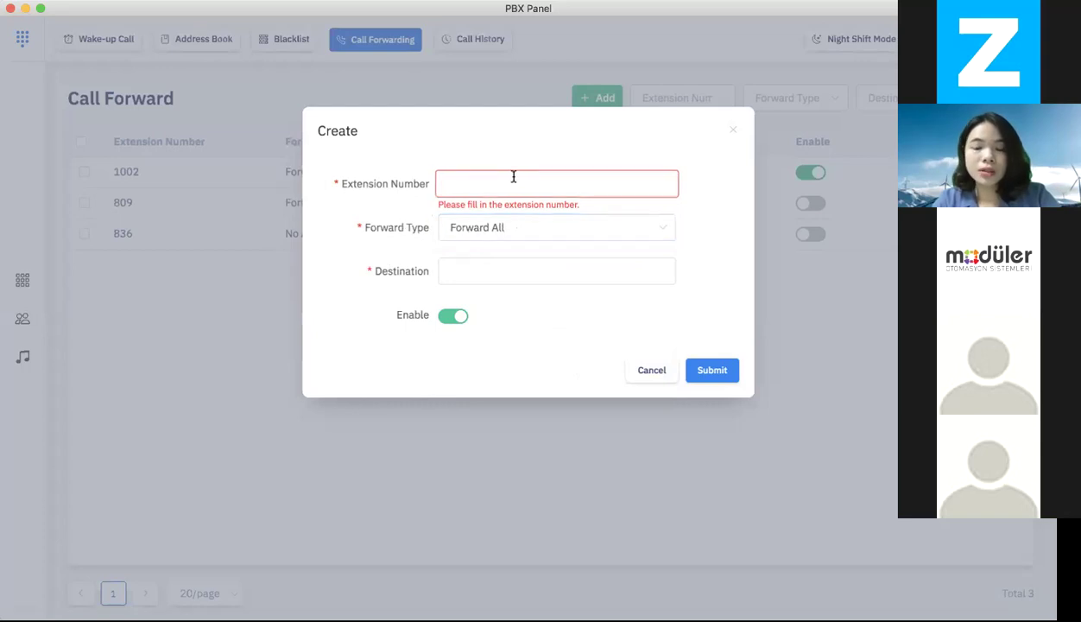
text(1005)
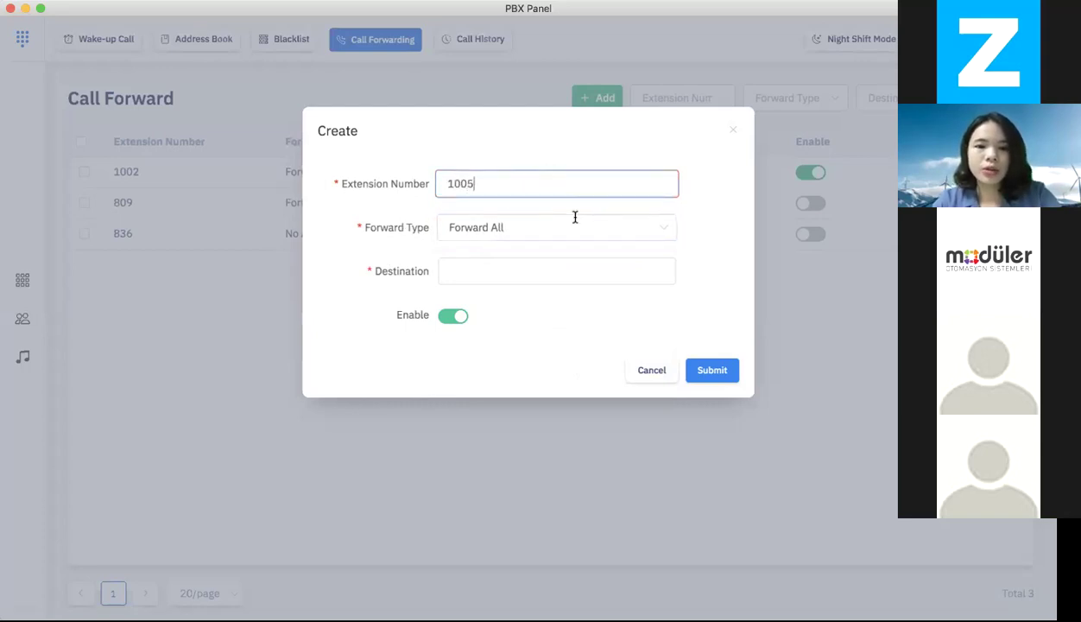
click(483, 276)
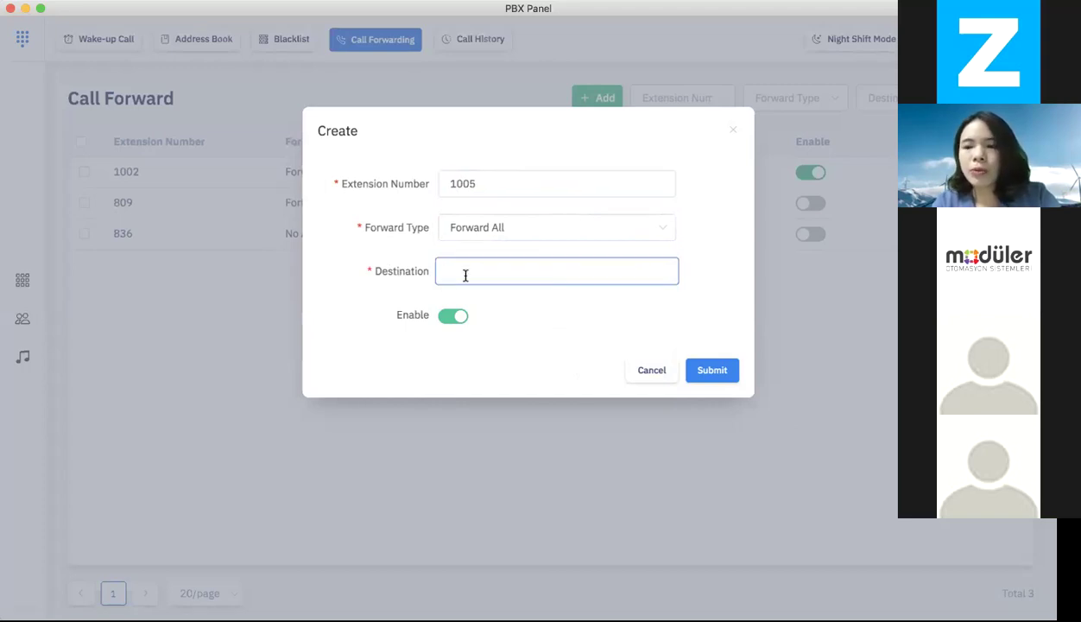
text(13)
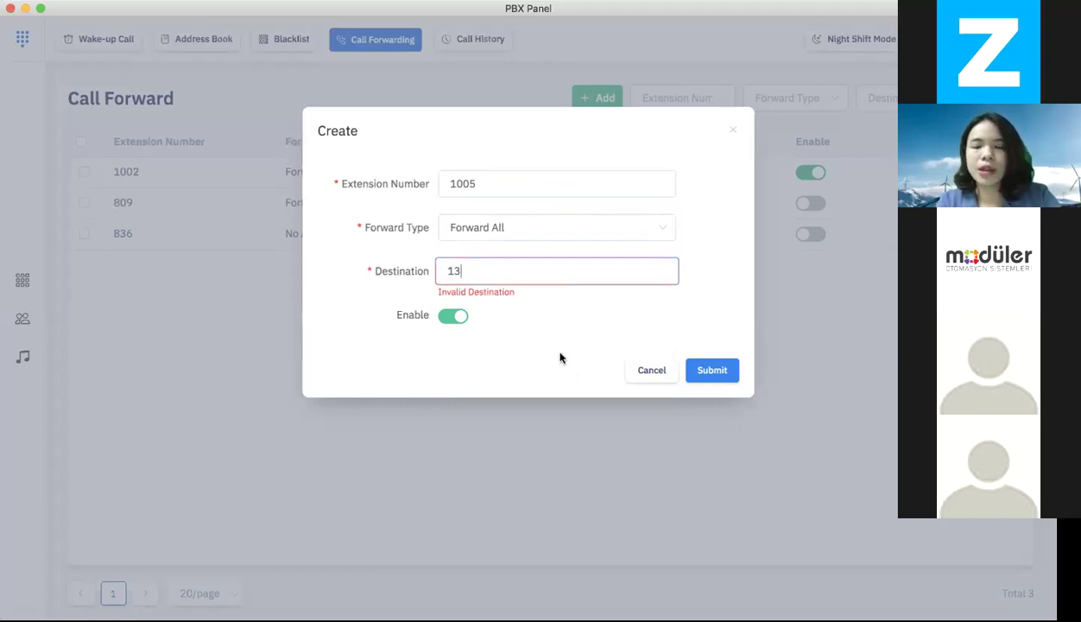
text(00000)
click(547, 303)
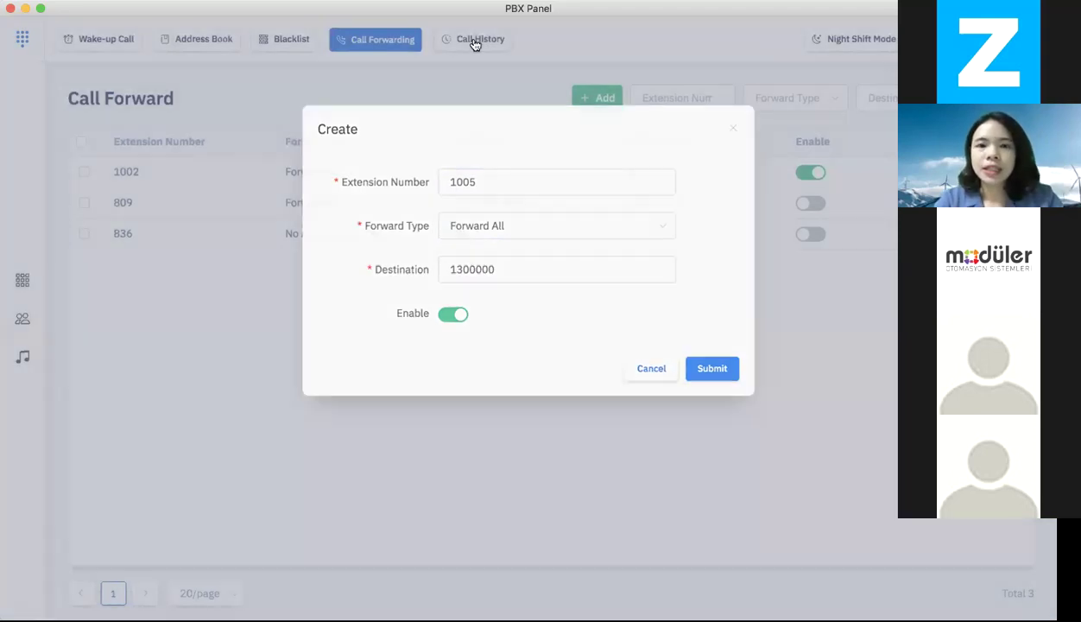
click(474, 44)
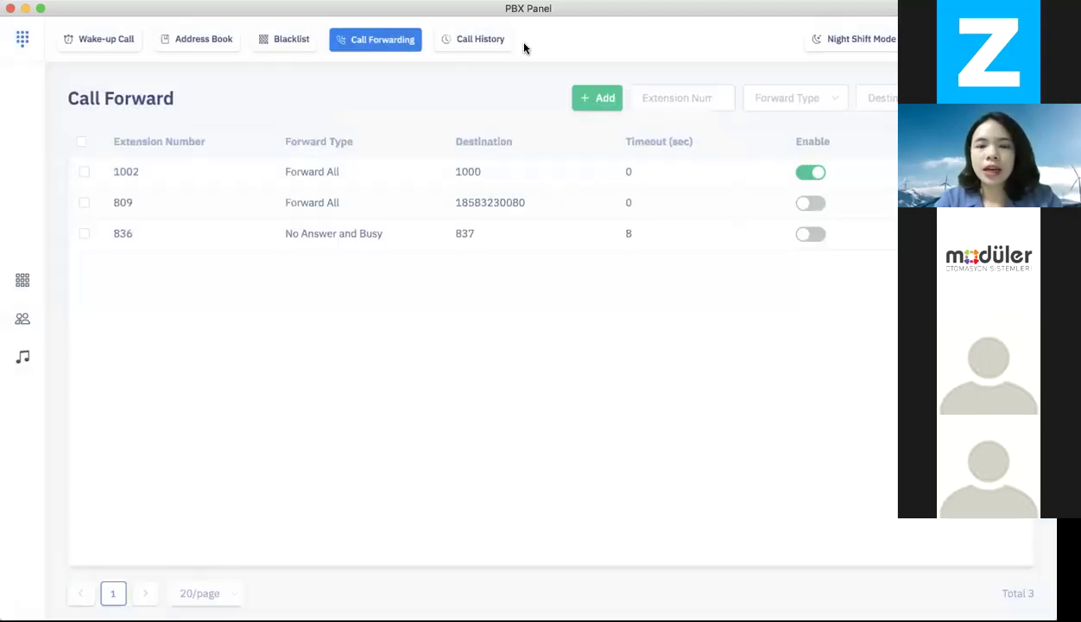
Step: Open Call History recordings and leave the Caller filter empty
click(477, 45)
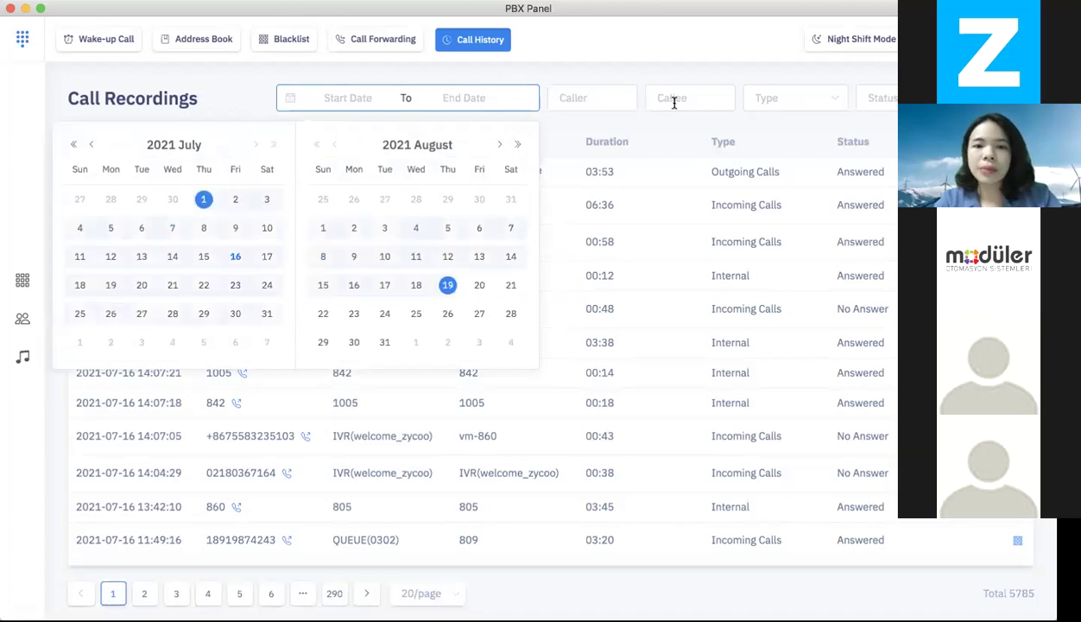
click(609, 101)
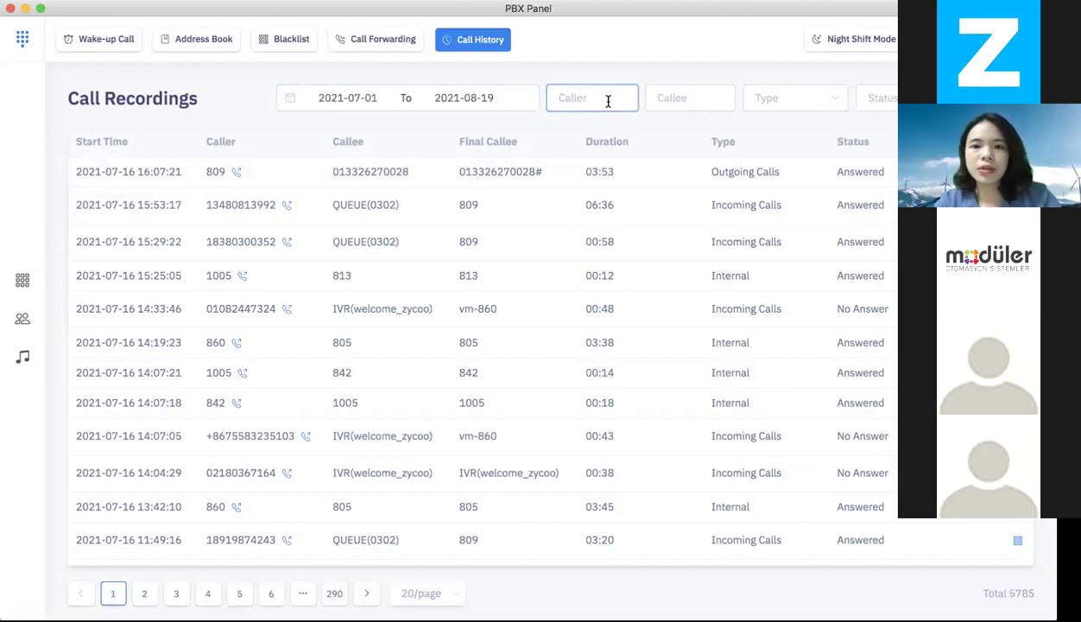
click(542, 130)
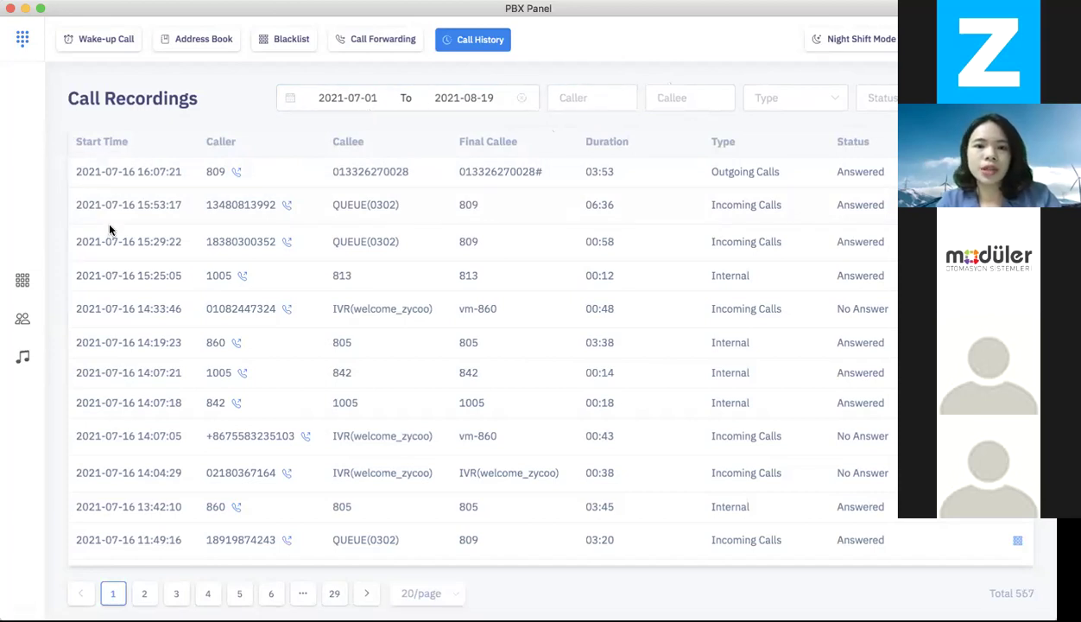
click(22, 280)
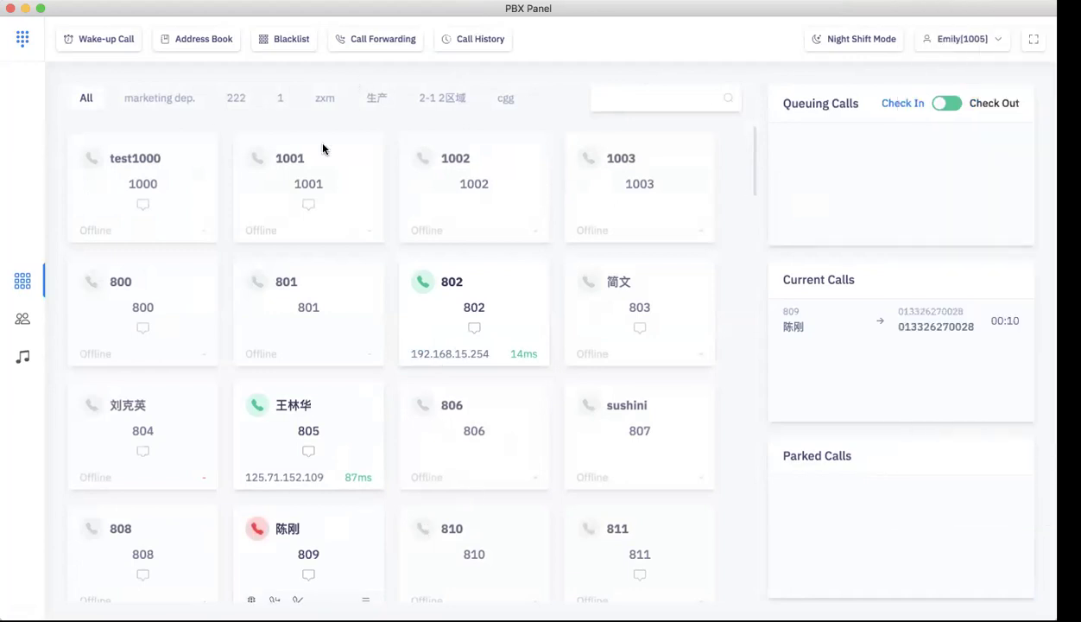
scroll(262, 336, down, 2)
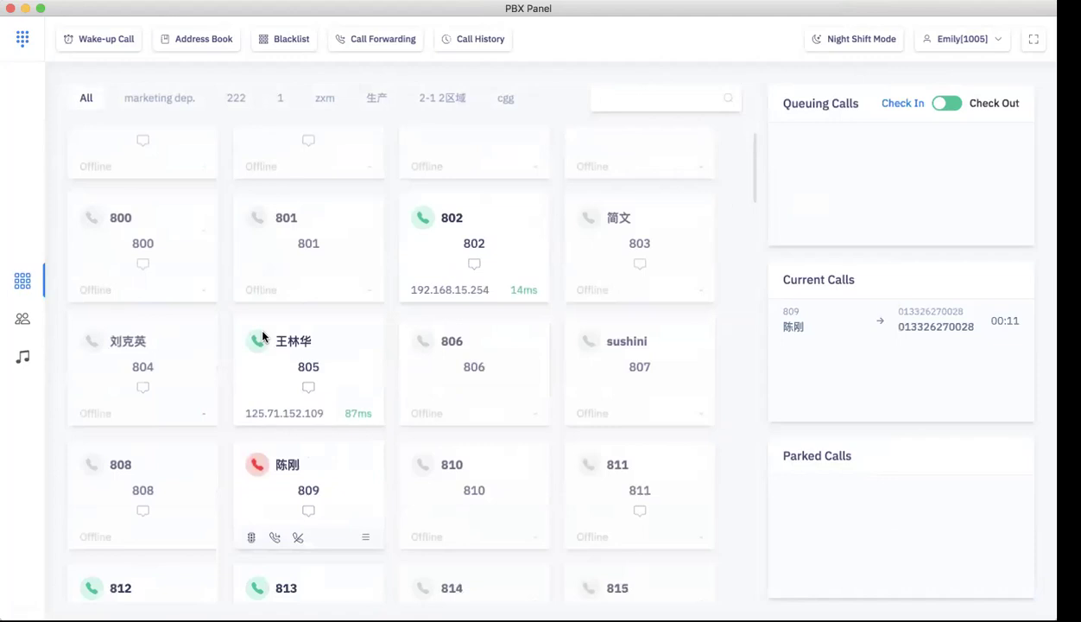
scroll(259, 328, up, 2)
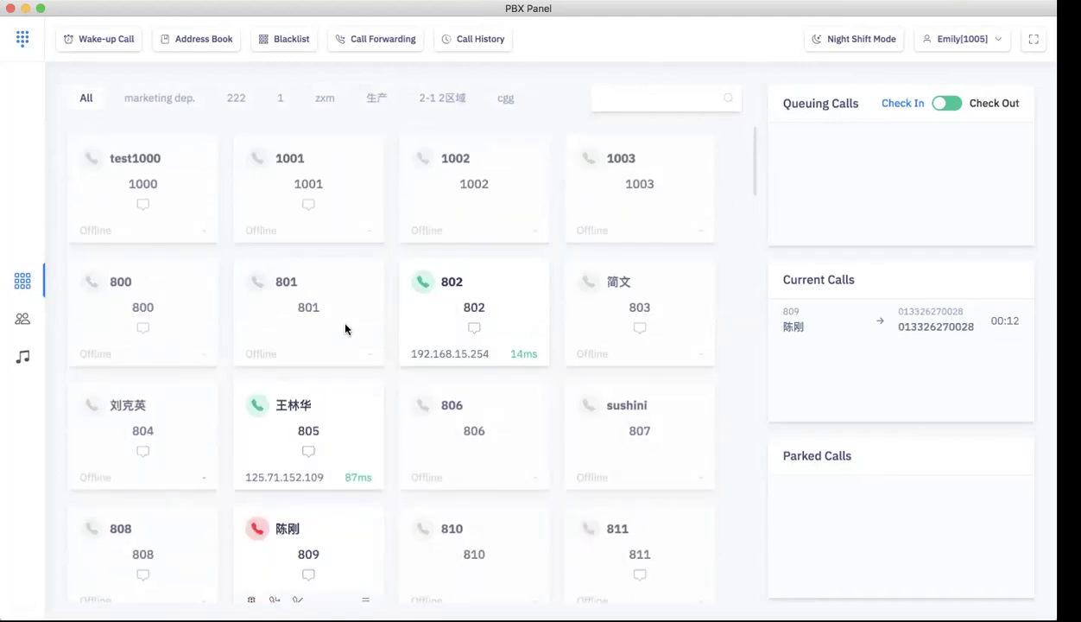
scroll(345, 328, down, 20)
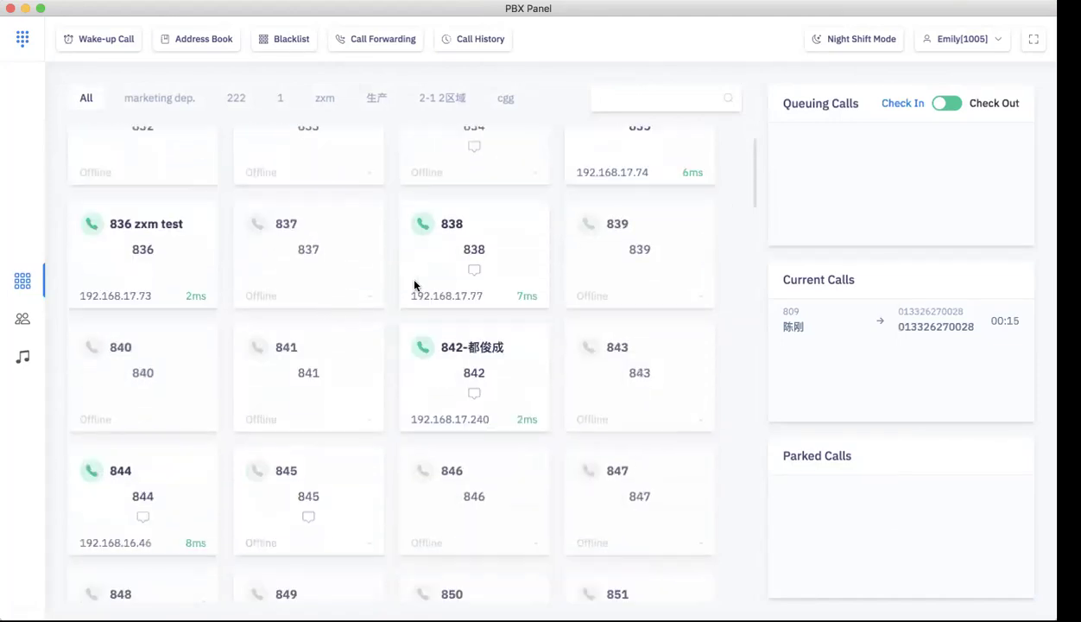
scroll(389, 206, up, 20)
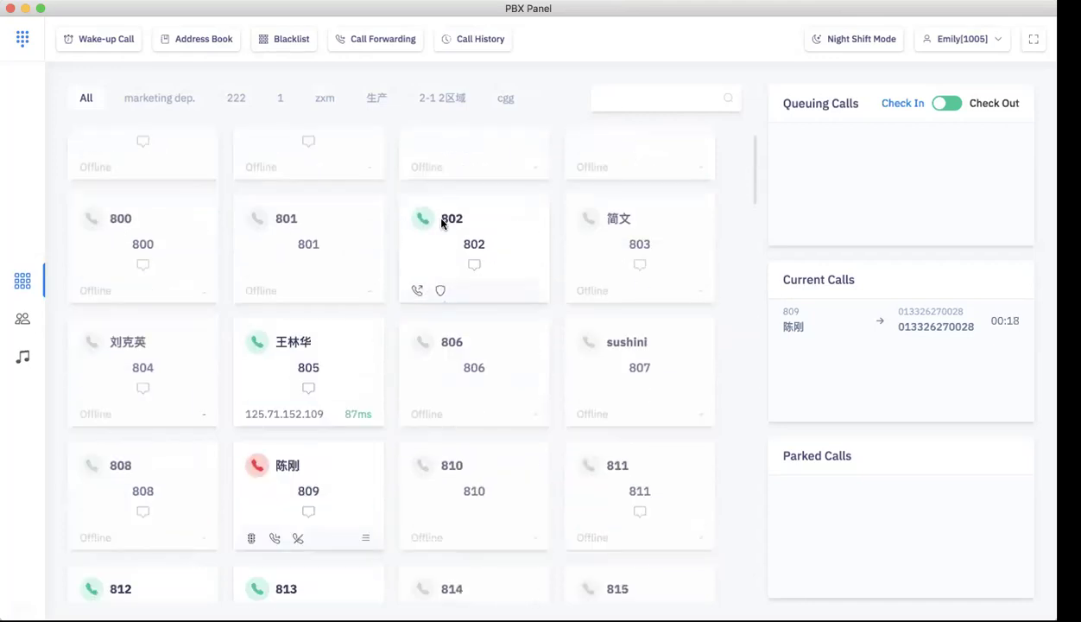
scroll(409, 170, down, 1)
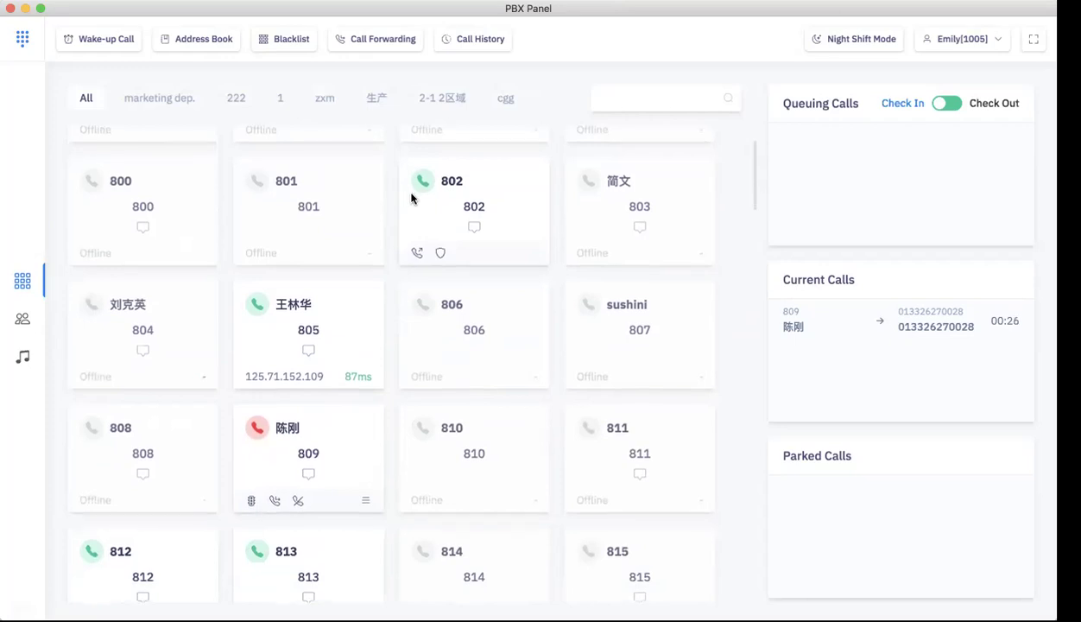
scroll(309, 283, down, 5)
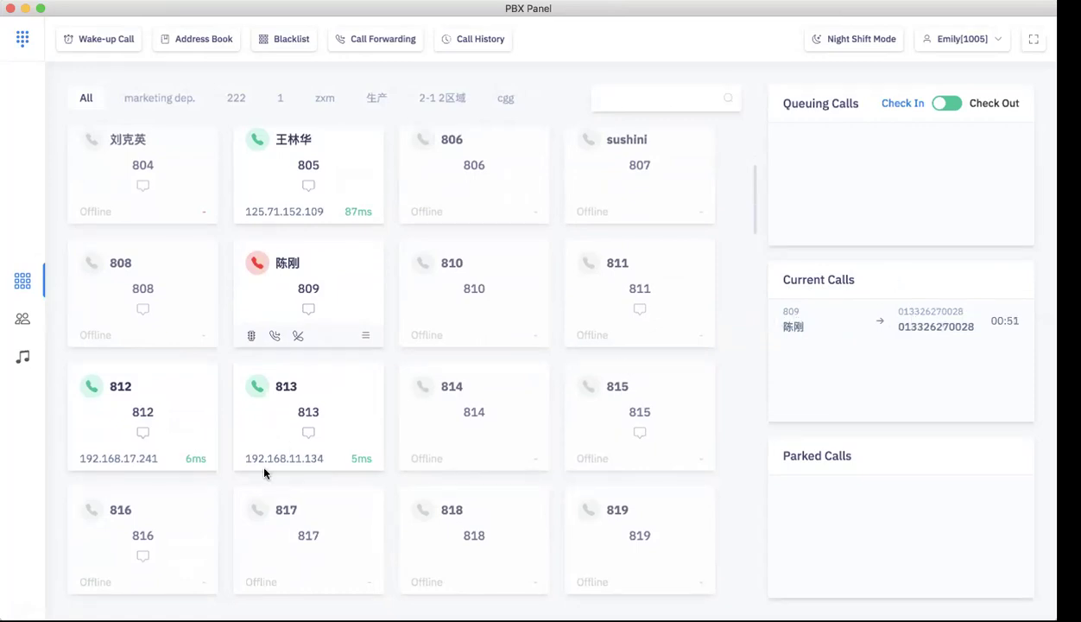
scroll(264, 458, down, 5)
scroll(279, 289, up, 5)
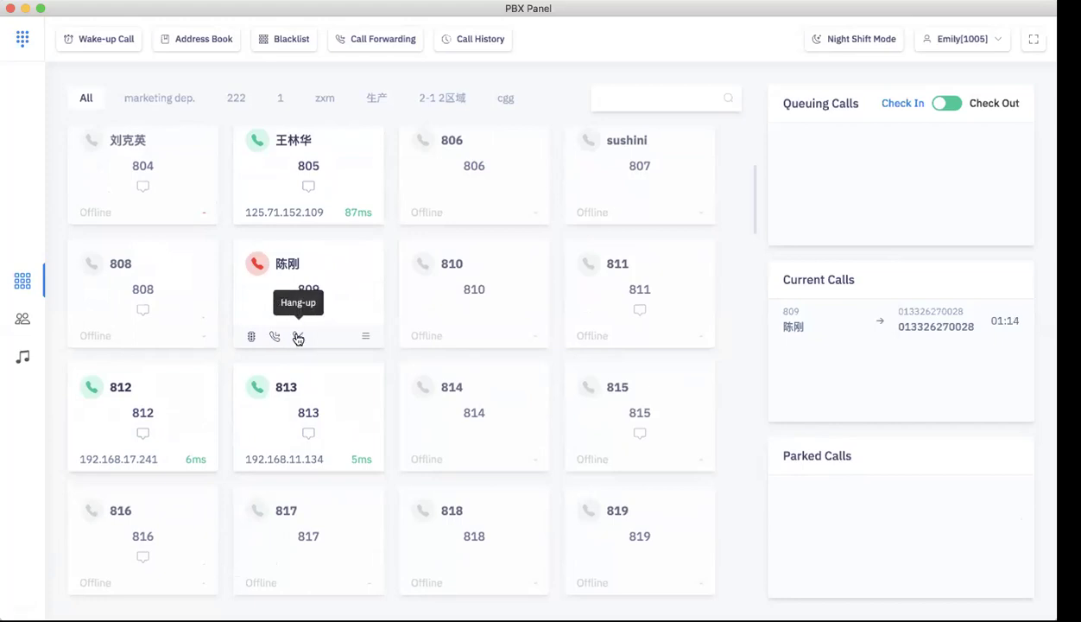
click(368, 336)
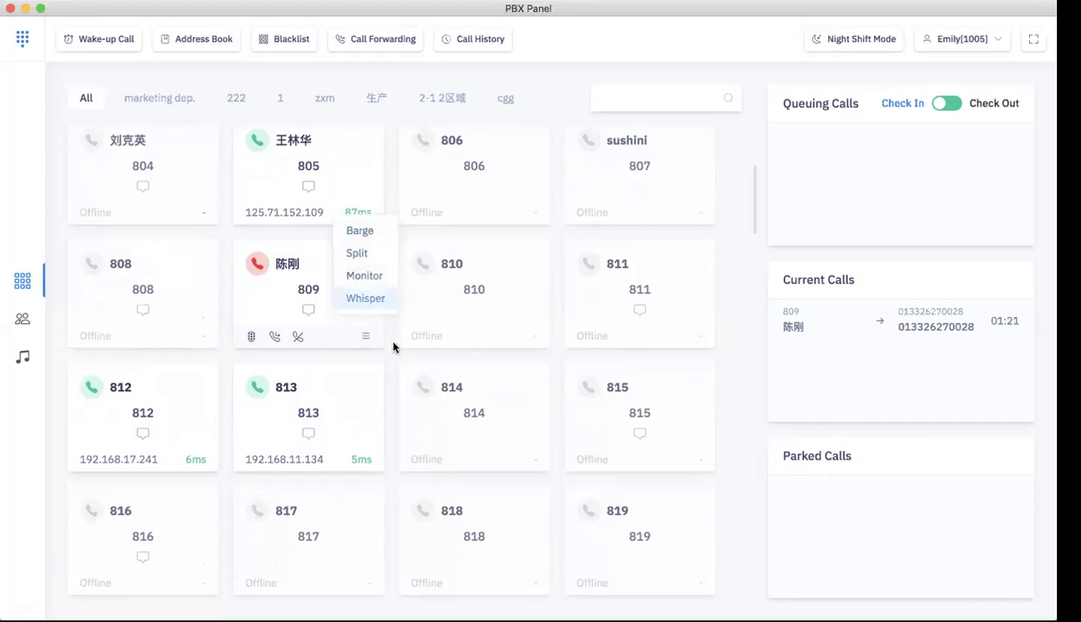
click(308, 324)
scroll(308, 324, up, 1)
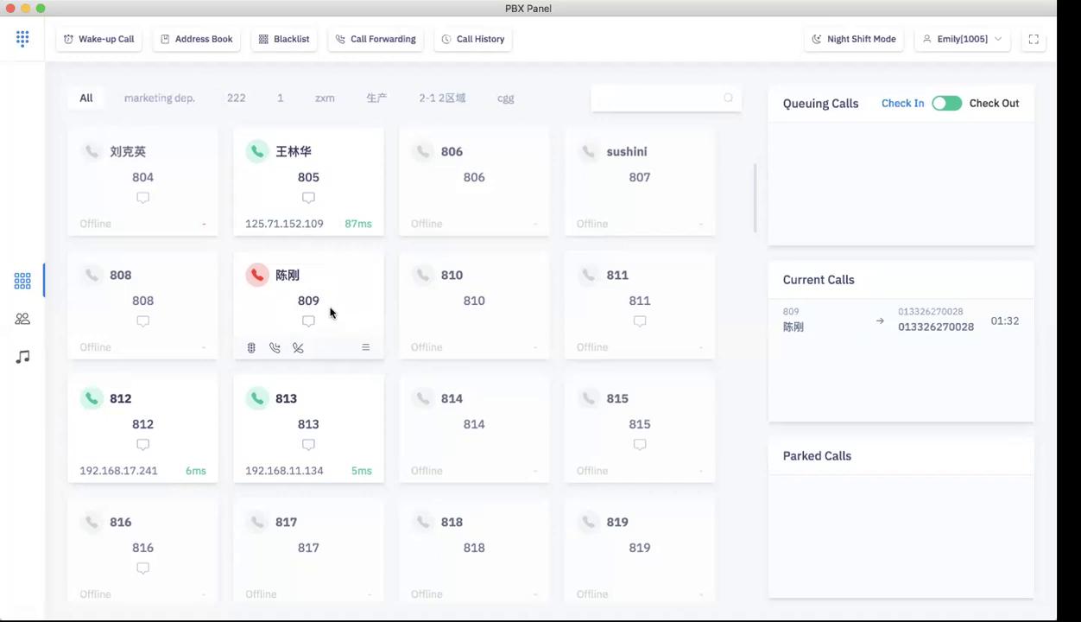
scroll(330, 311, down, 2)
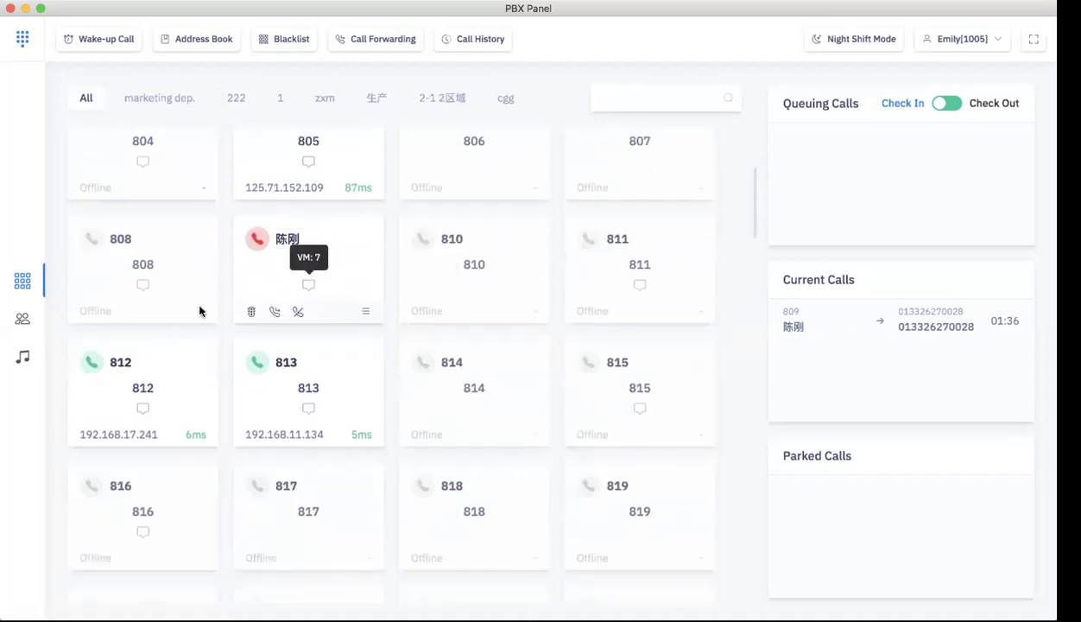
scroll(200, 310, up, 3)
scroll(904, 82, up, 5)
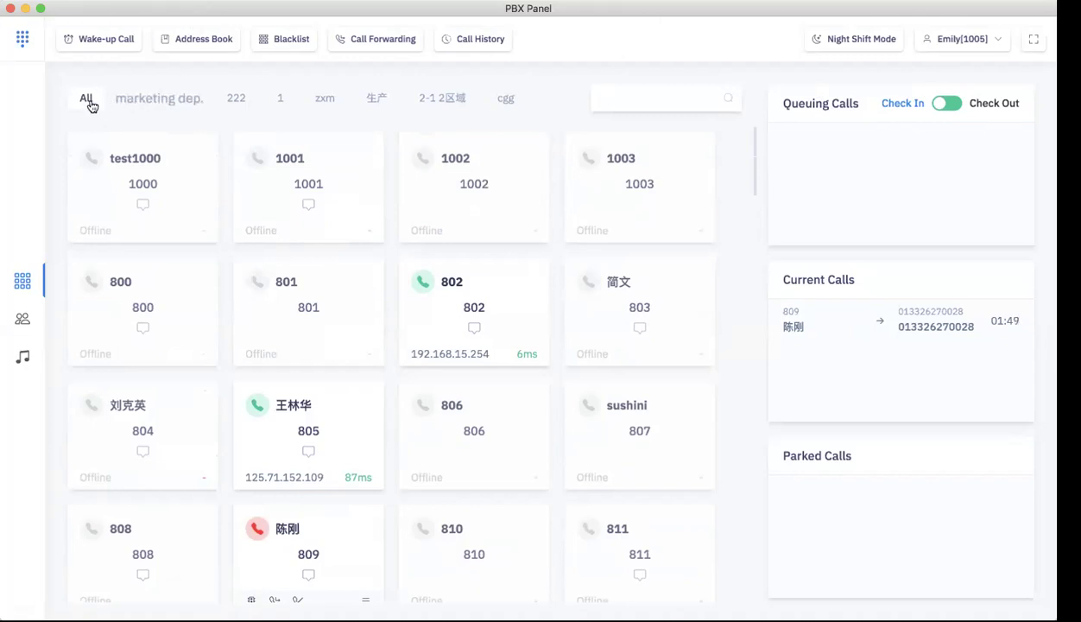
click(152, 102)
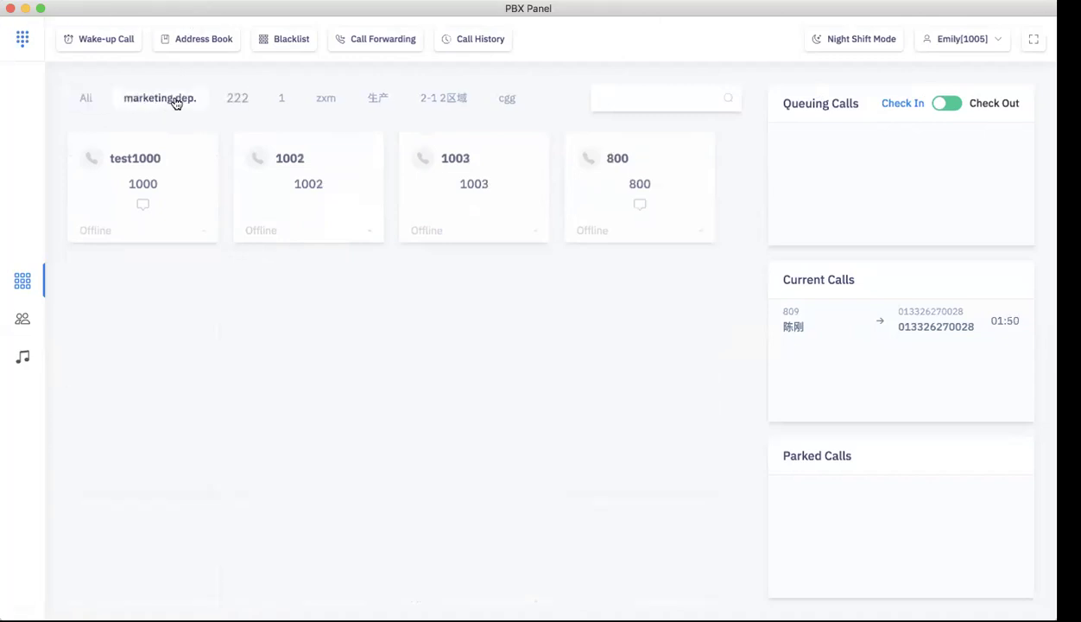
click(284, 107)
click(334, 103)
click(388, 103)
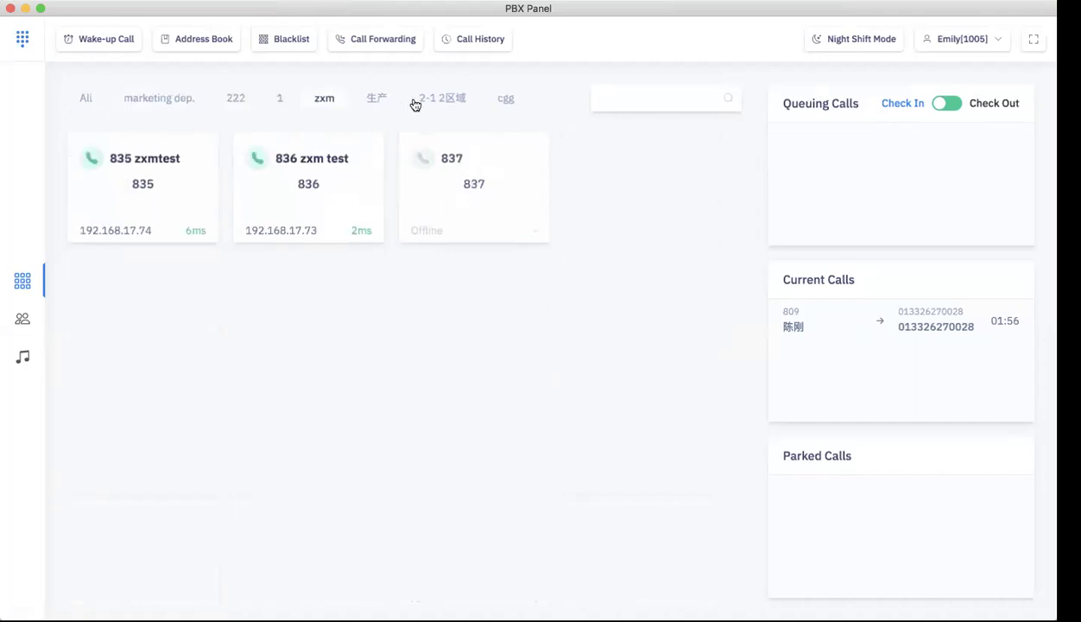
click(504, 102)
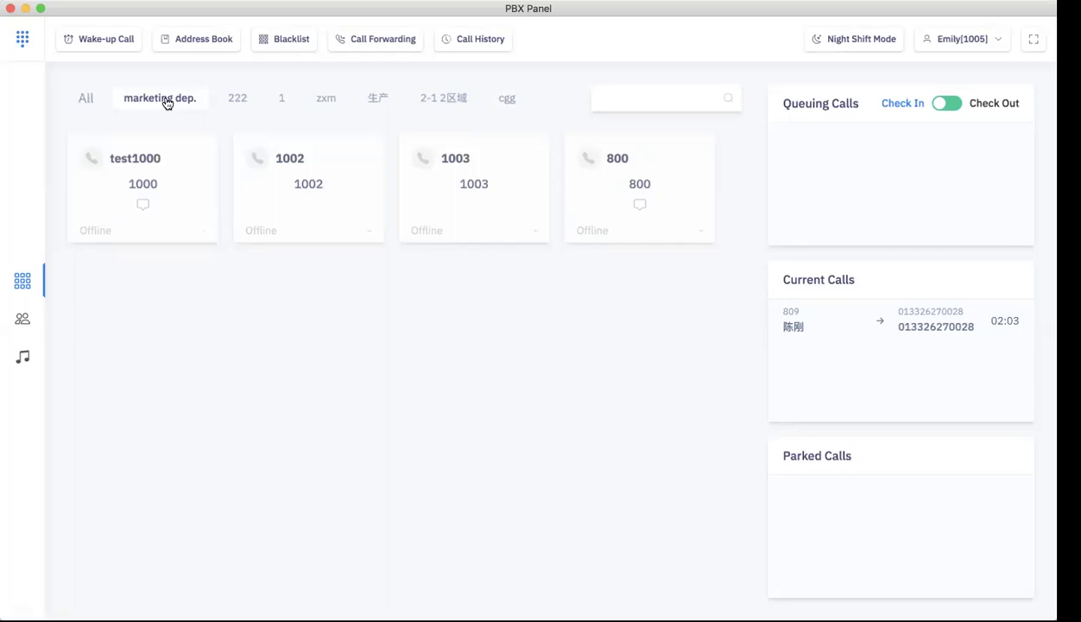
click(164, 101)
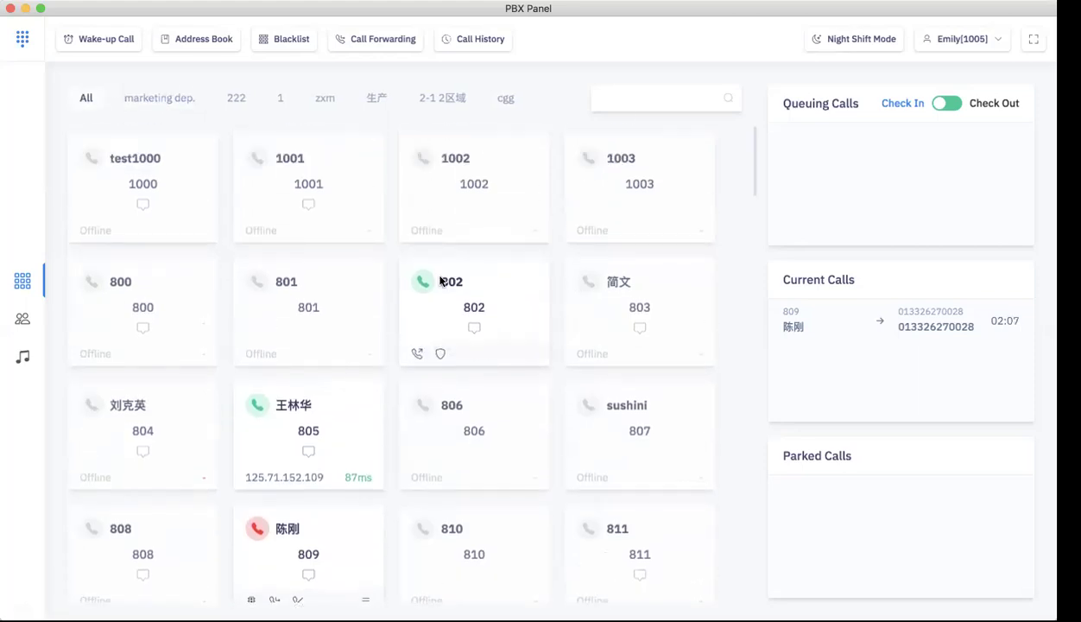
scroll(432, 345, down, 1)
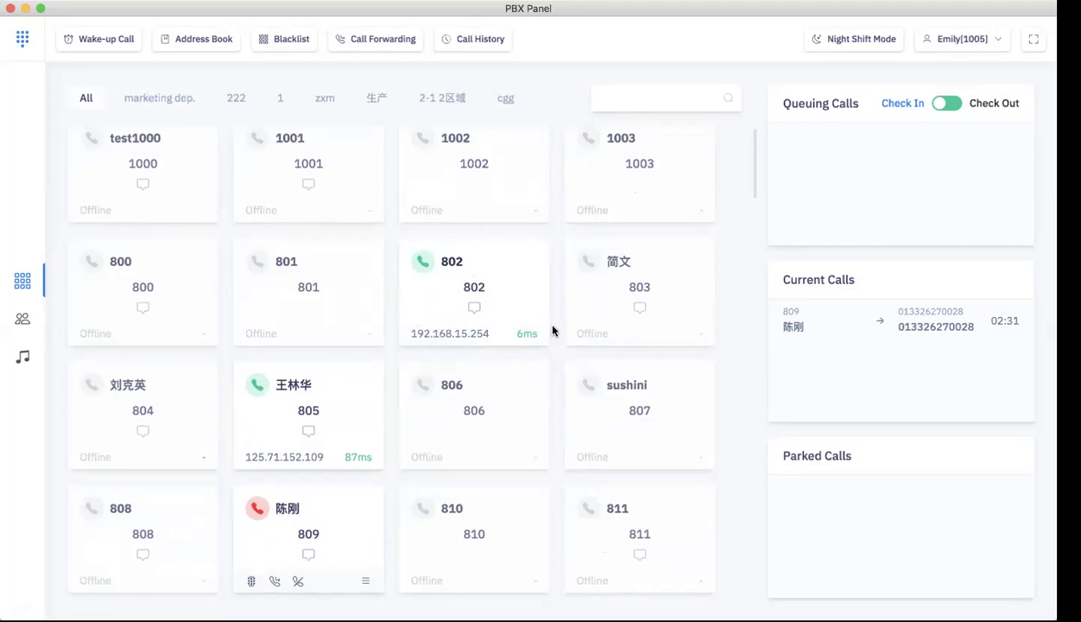
Step: Bring up the Night Shift Mode dialog from the top bar
mouse_move(439, 338)
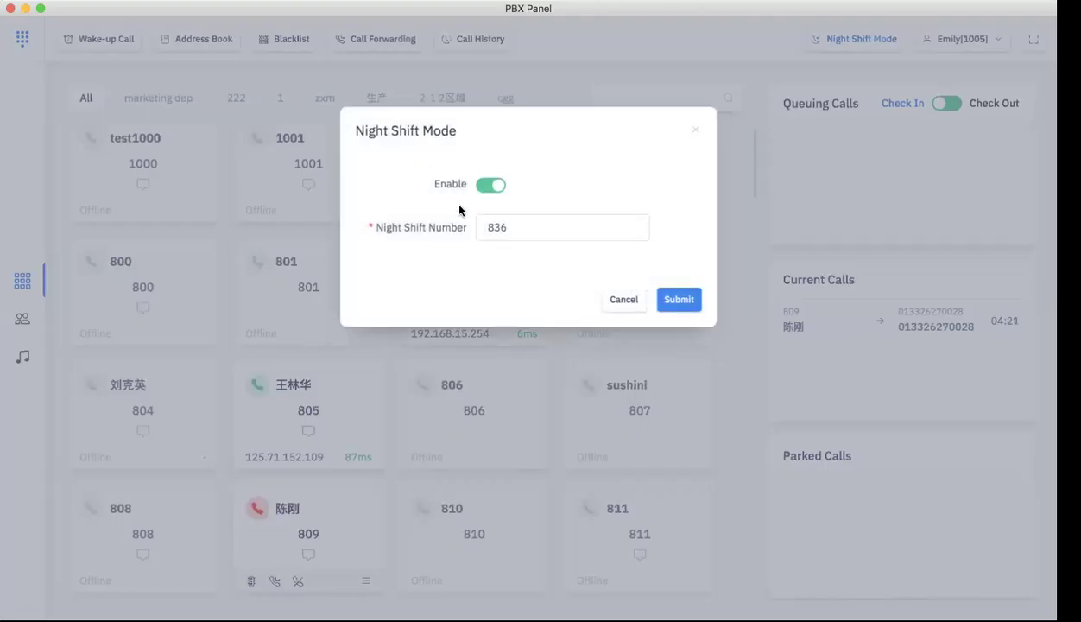
Step: Close Night Shift Mode with number 836 unchanged and open the extension 1005 user menu
click(521, 238)
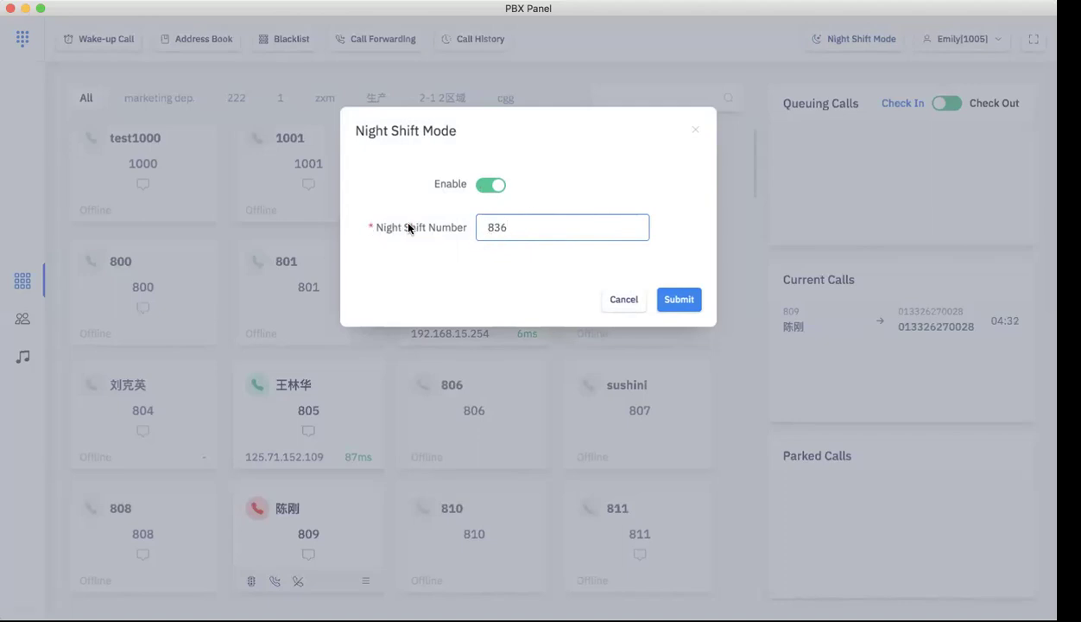
click(384, 236)
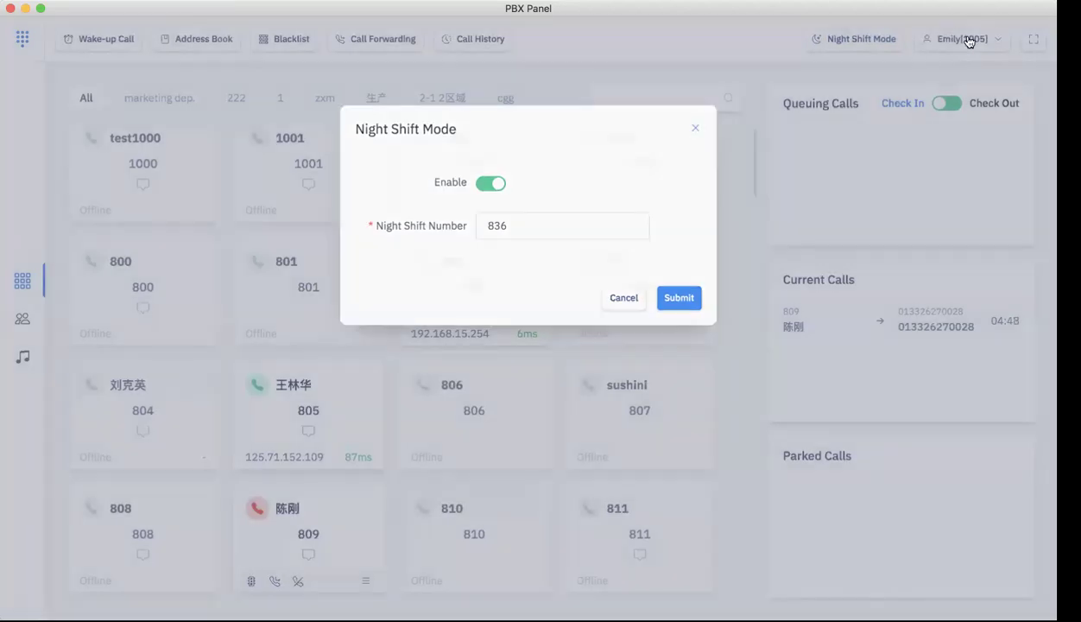
click(943, 40)
mouse_move(923, 49)
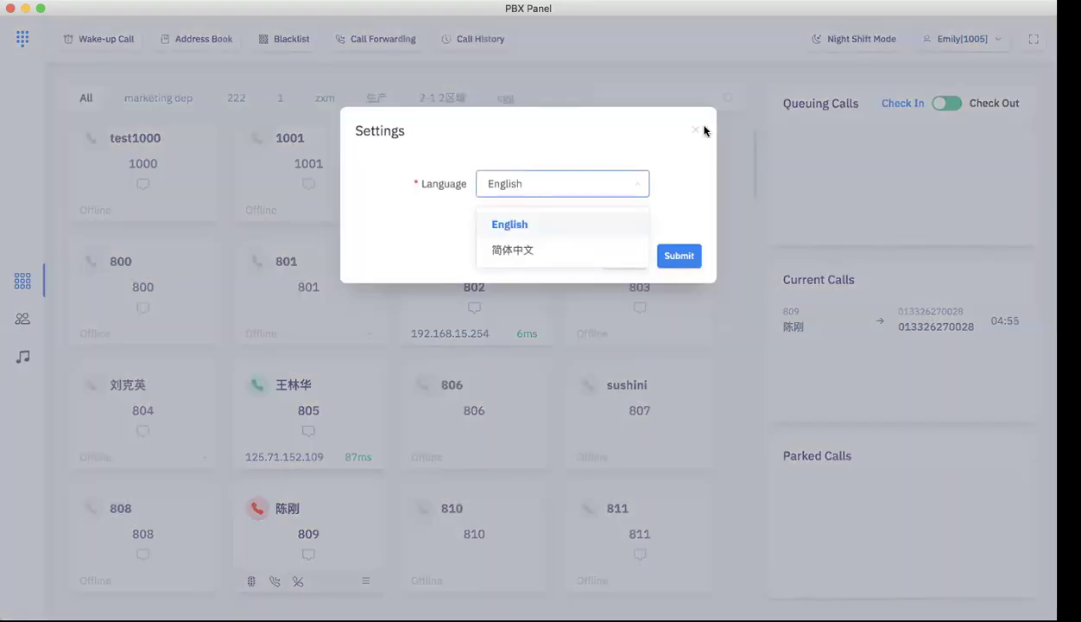
Step: Look through the Settings language options and close them, leaving English selected
click(581, 188)
click(972, 91)
click(973, 114)
Step: View the About box with the panel's version and server information
mouse_move(961, 39)
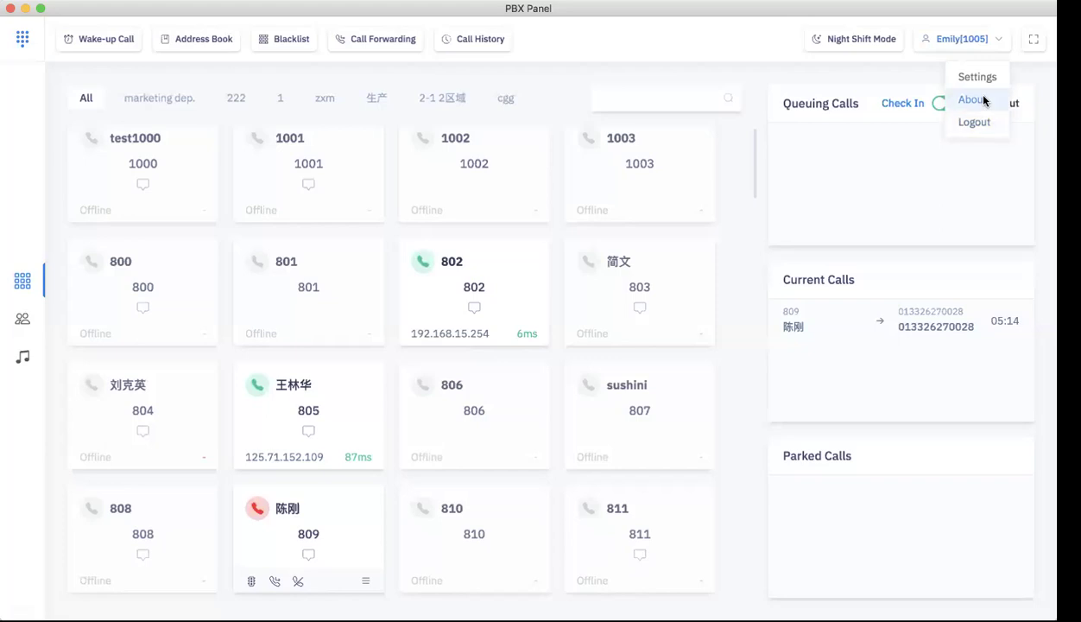
click(984, 101)
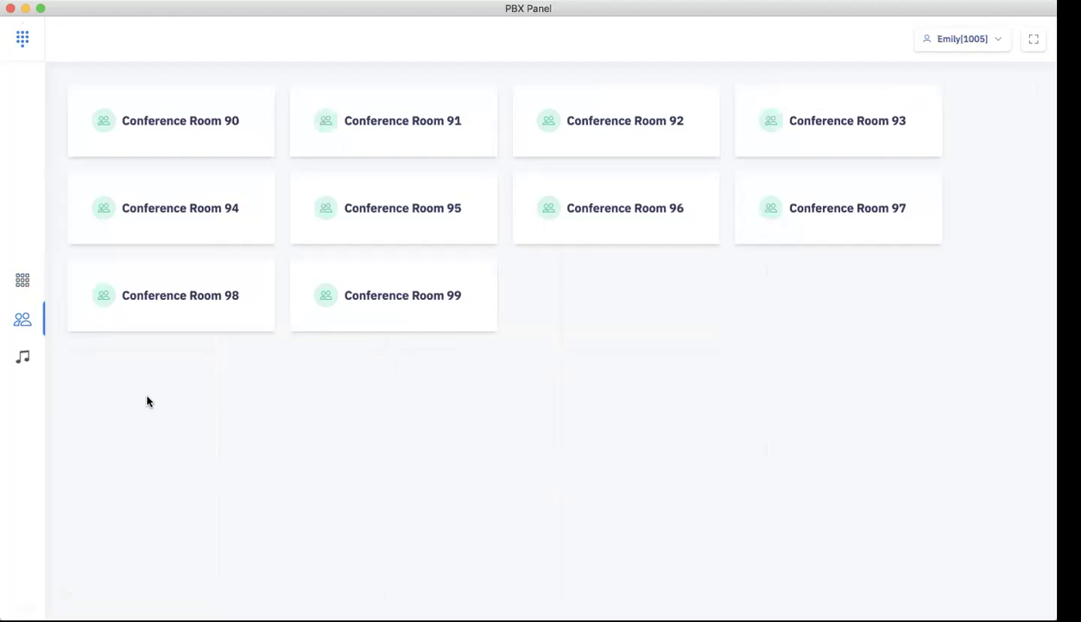
Step: In Conference Room 90, pick extensions 1003 and 800 as meeting invitees
click(199, 136)
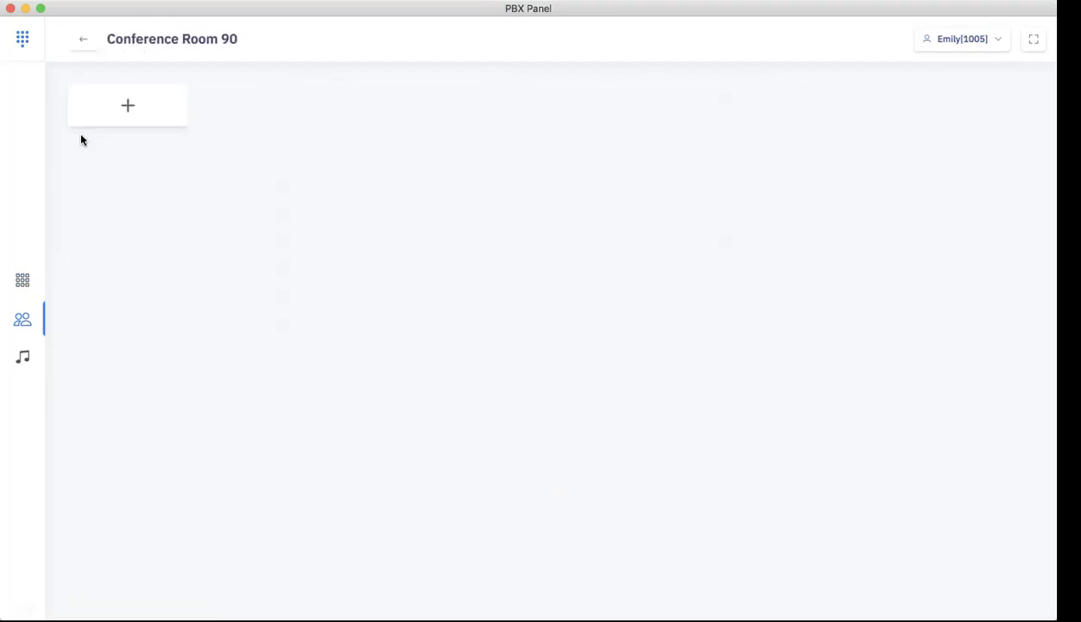
click(123, 104)
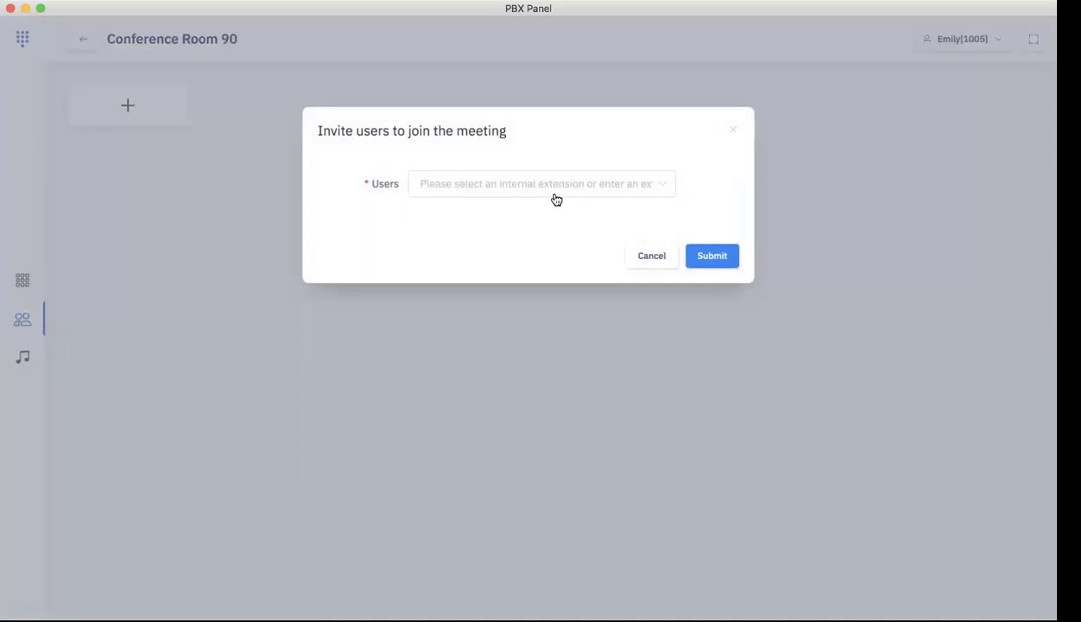
click(551, 196)
click(456, 328)
click(451, 373)
click(470, 129)
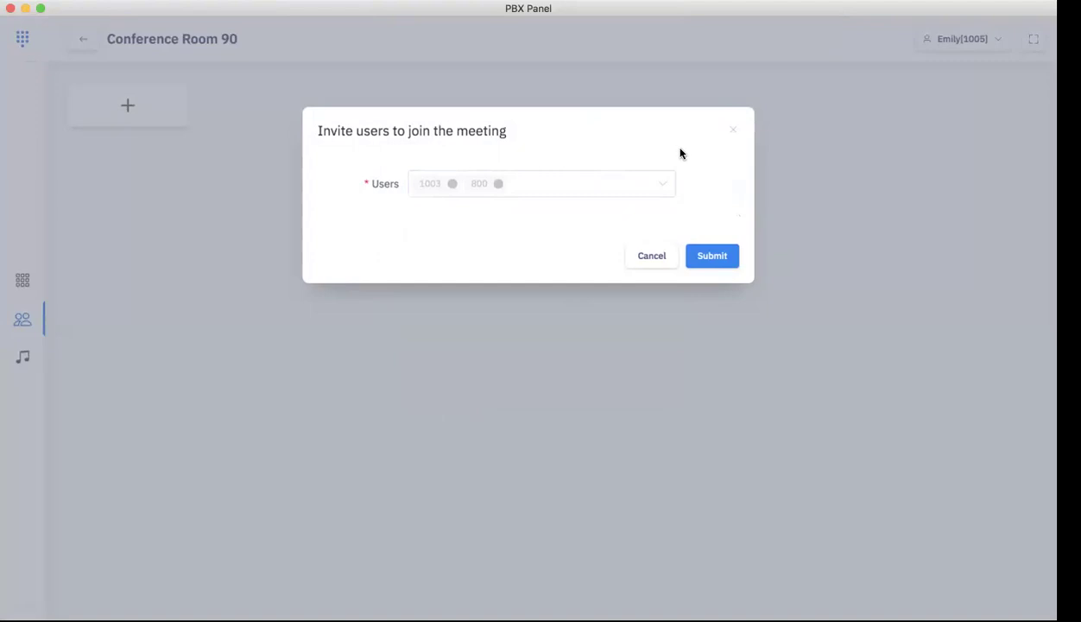
Step: Cancel the invitation without submitting and return to the conference room list
click(731, 131)
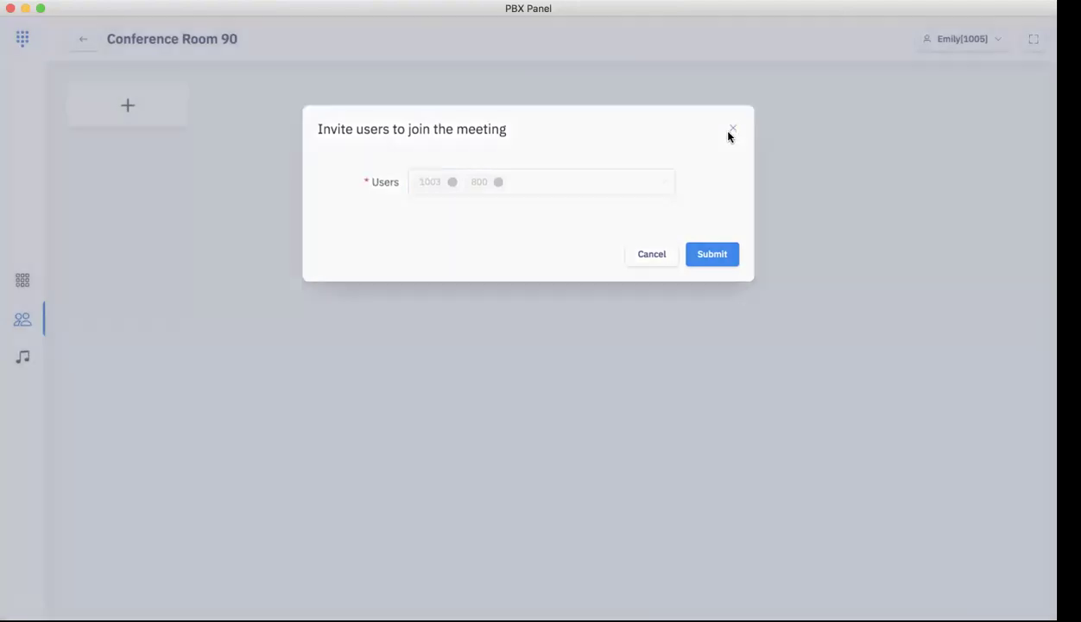
click(731, 130)
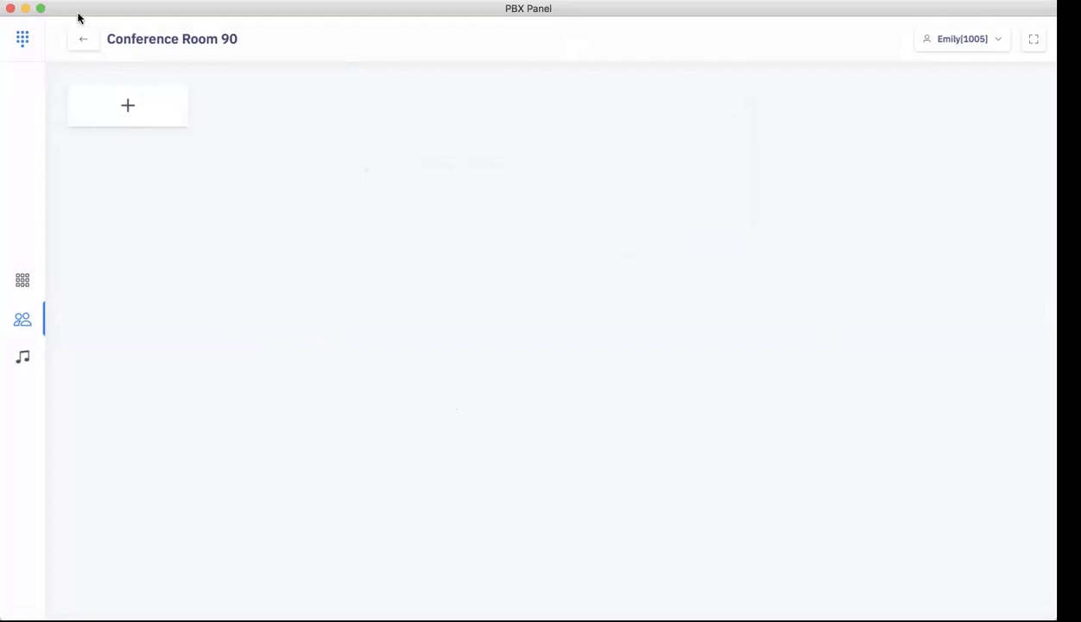
click(92, 48)
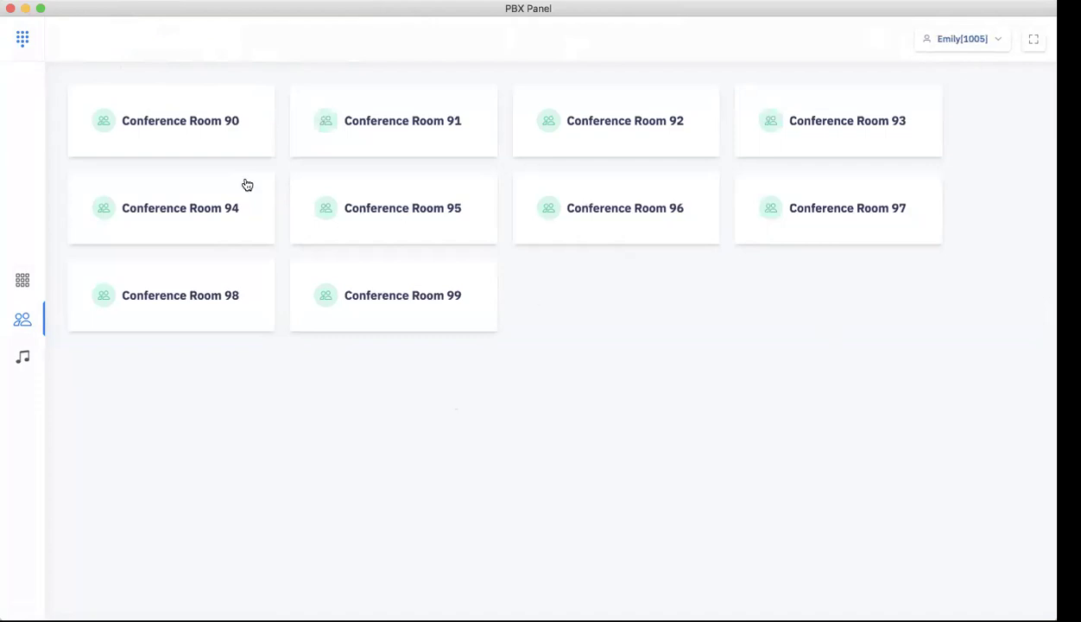
Step: Invite yourself and extension 813 to Conference Room 90 and submit to start the meeting
click(218, 143)
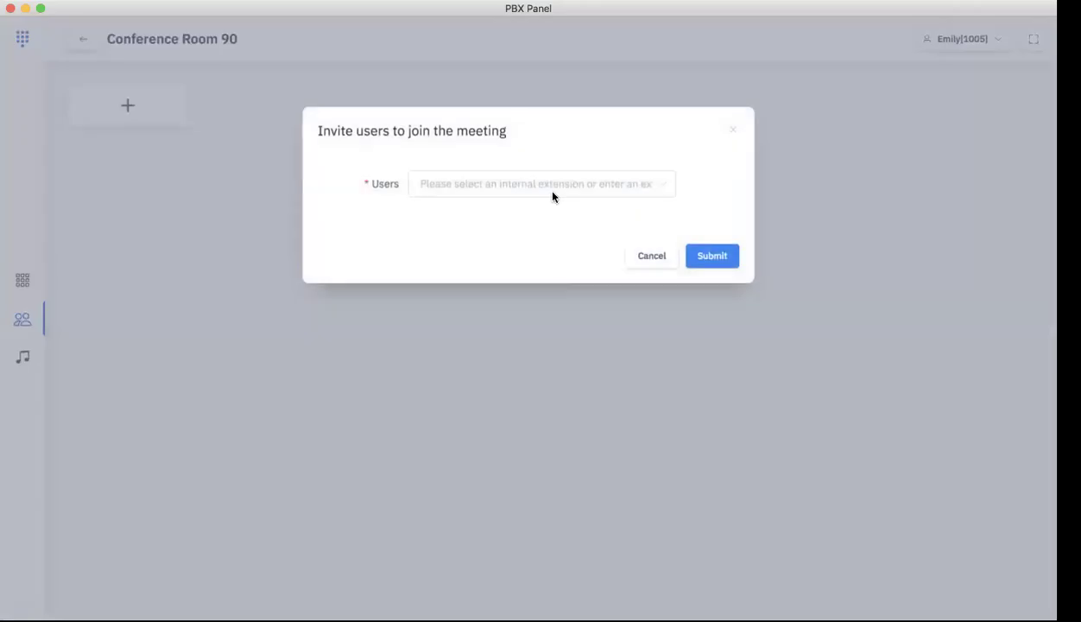
click(553, 191)
click(455, 352)
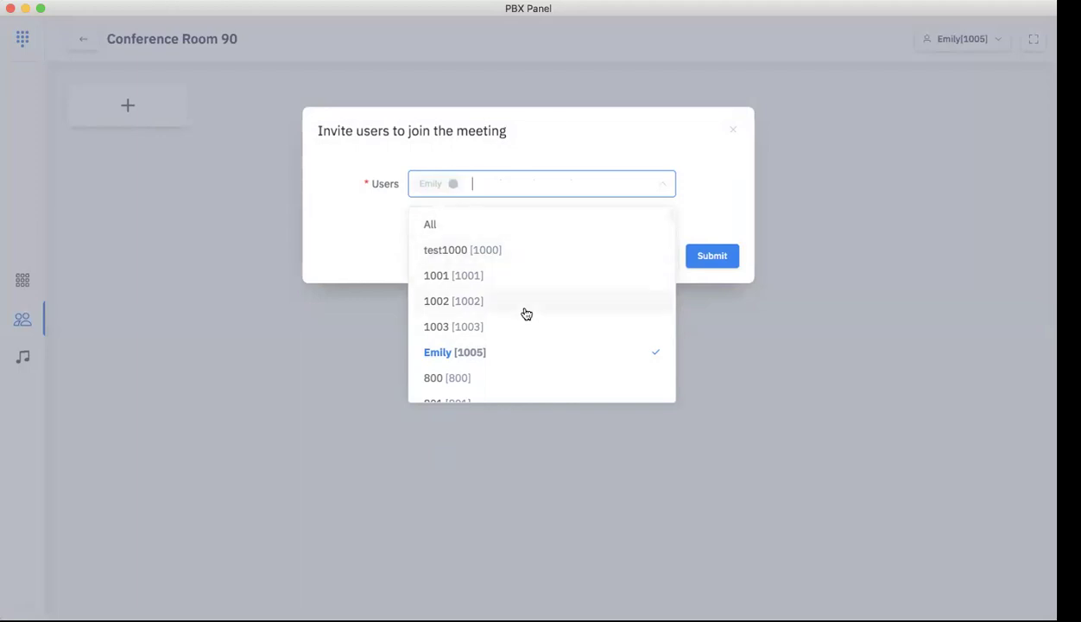
text(813)
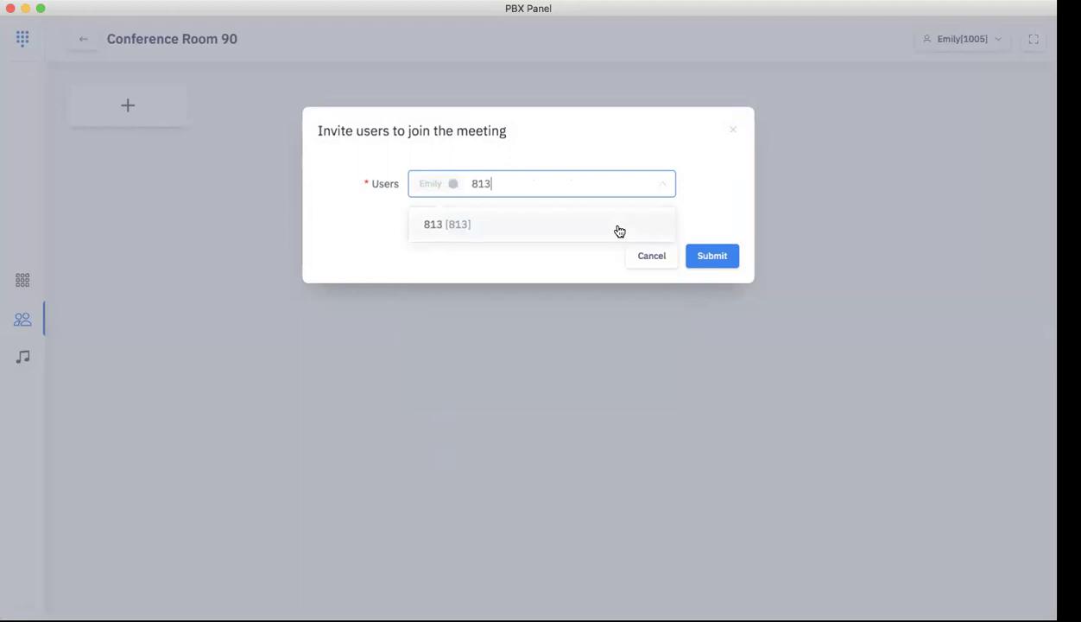
click(620, 231)
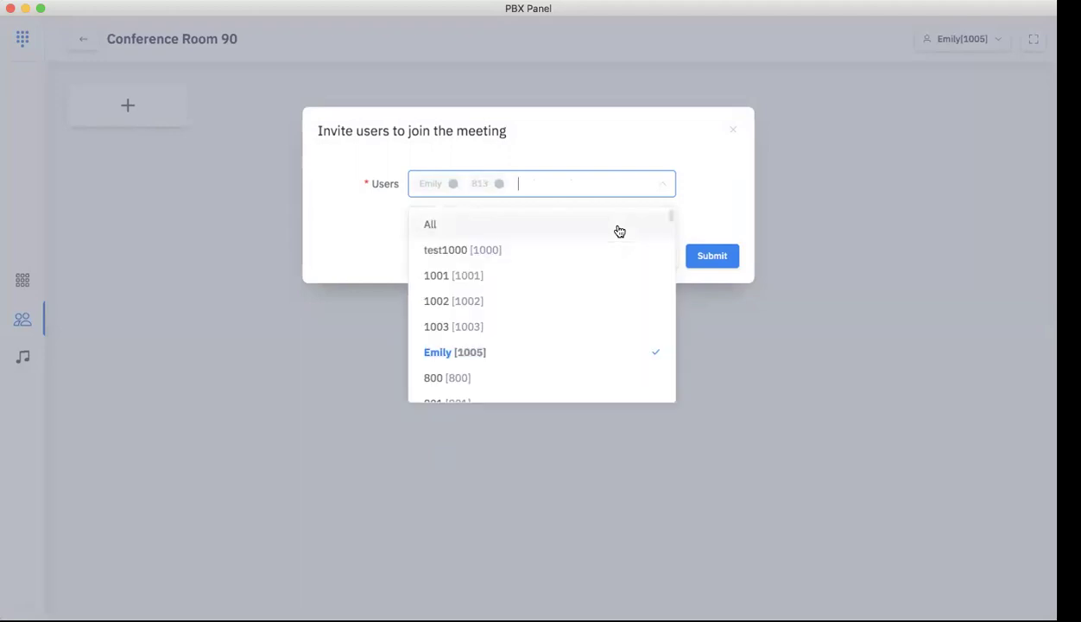
click(712, 255)
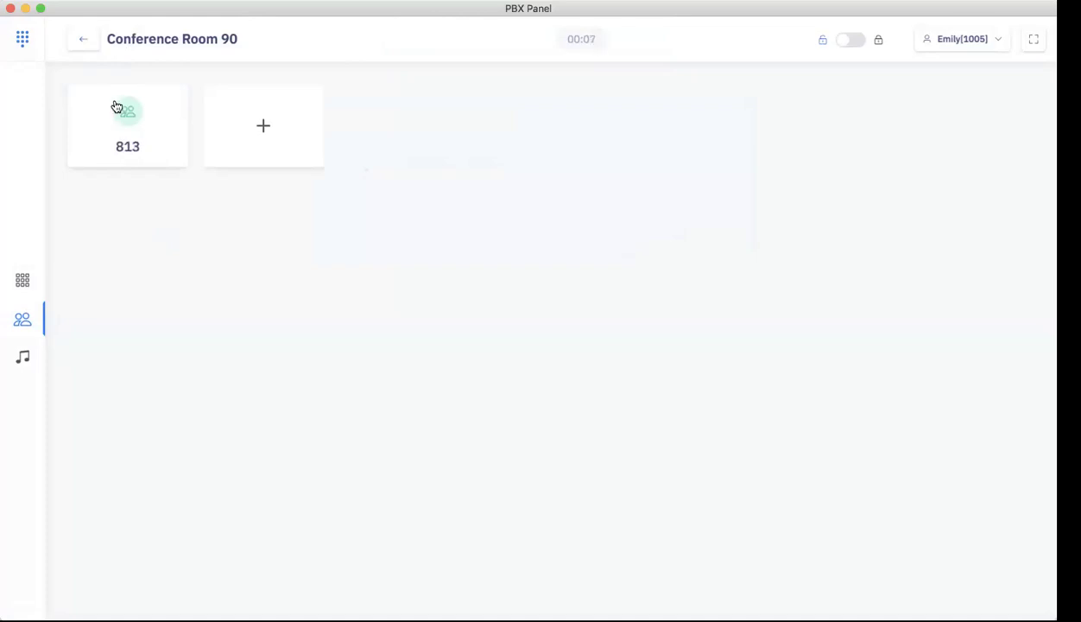
Step: Dismiss an empty invite, then mute and unmute participant 813
click(273, 154)
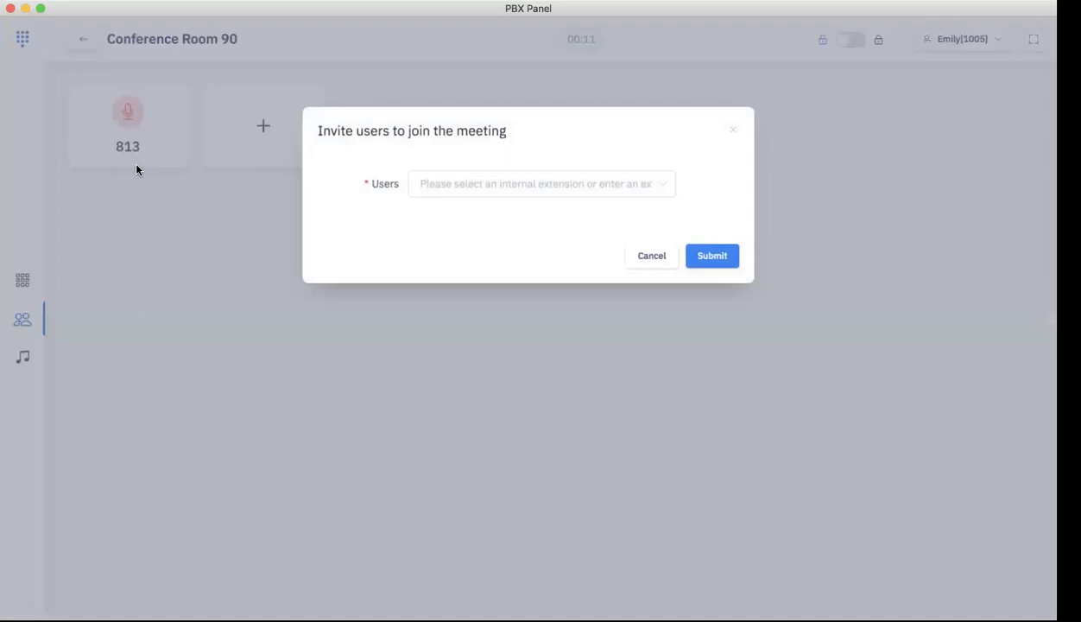
click(136, 169)
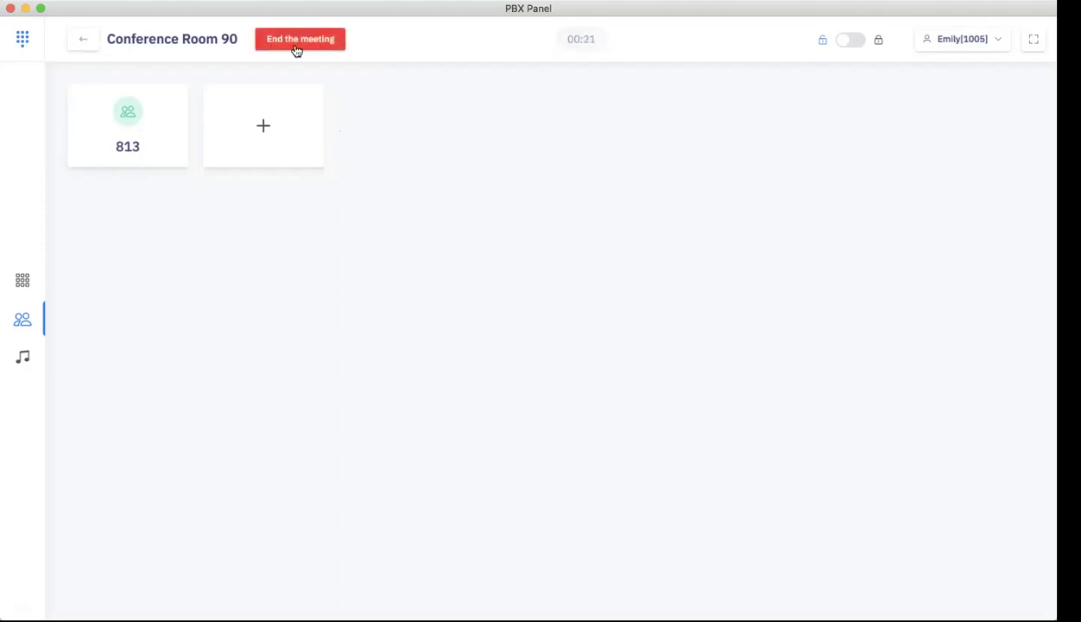
click(132, 132)
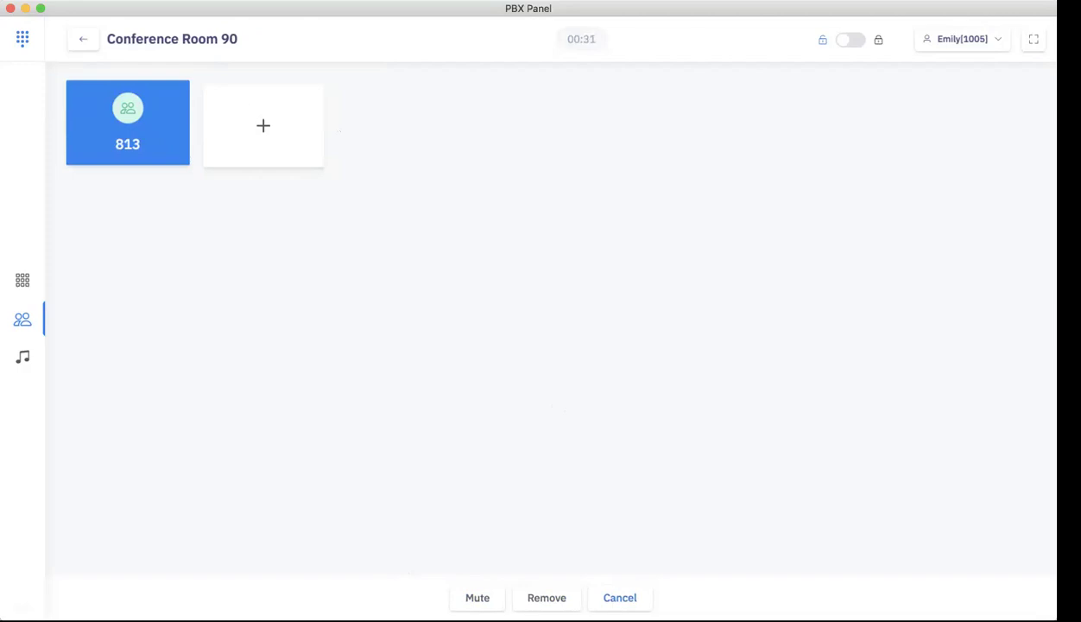
click(477, 596)
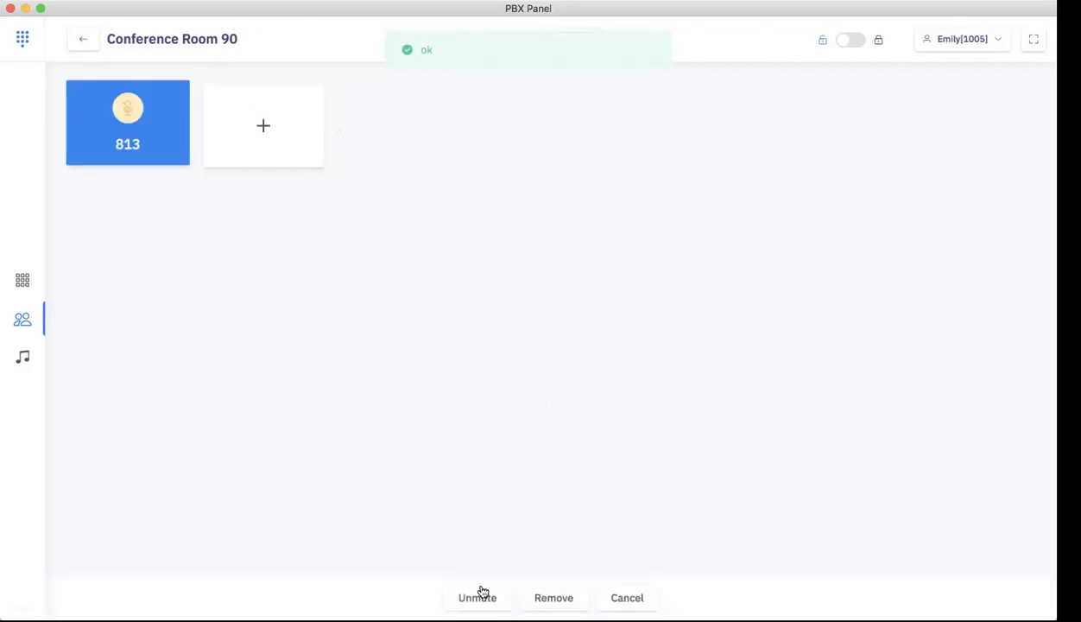
click(480, 596)
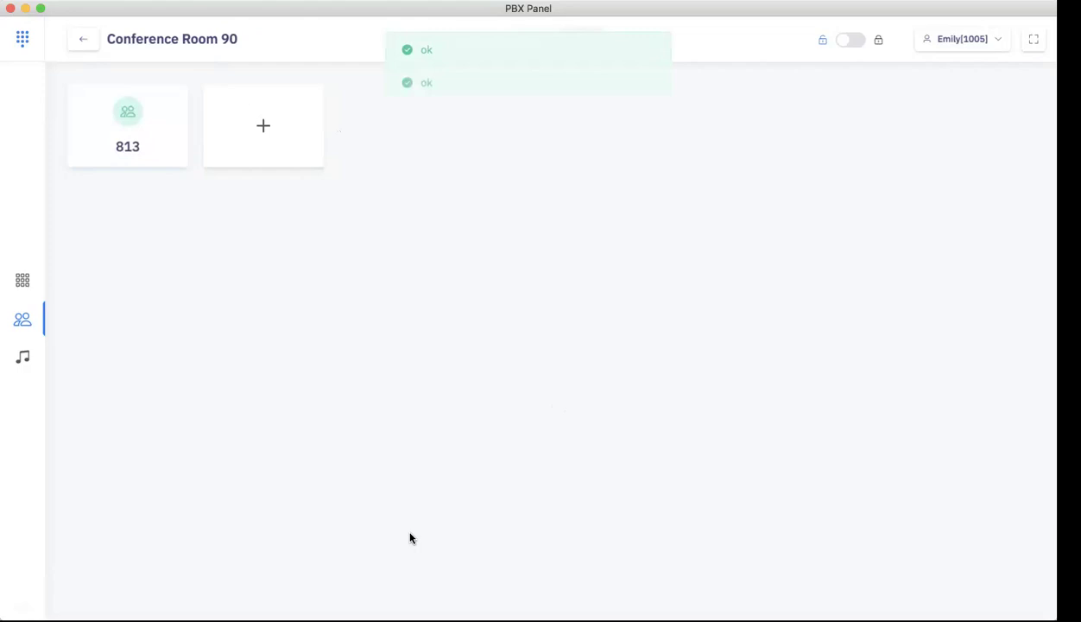
Step: Leave participant 813 unchanged and end the Conference Room 90 meeting
click(151, 142)
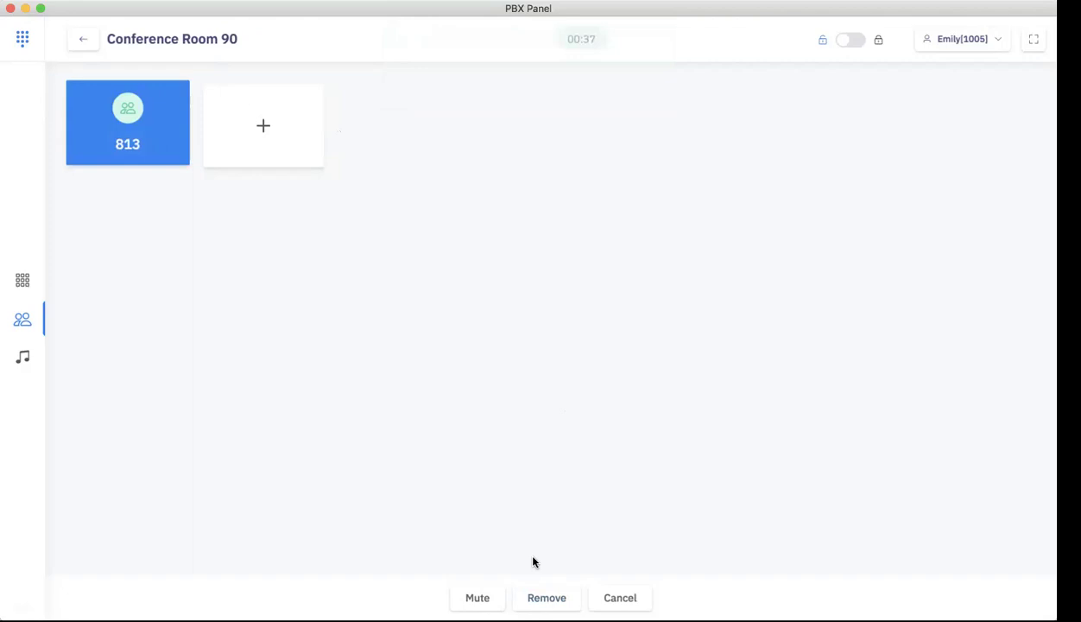
click(620, 598)
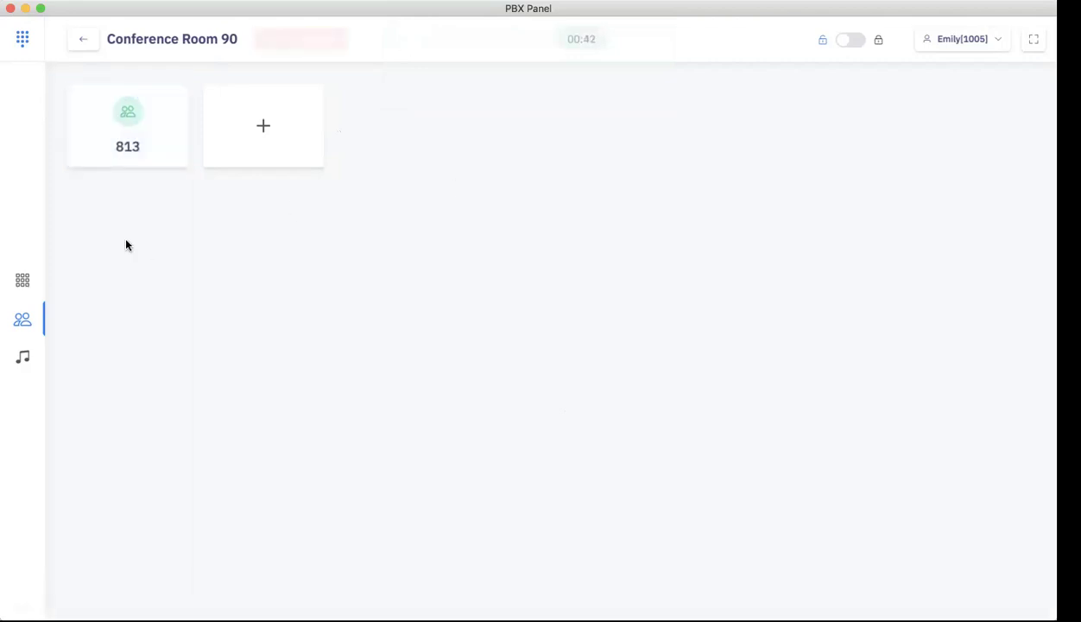
click(304, 39)
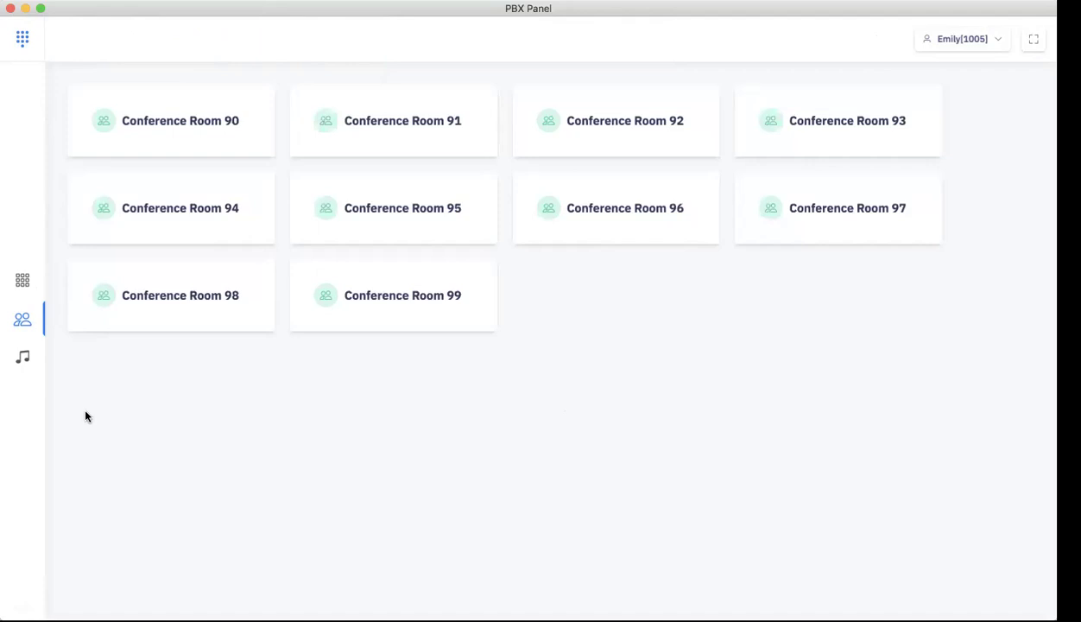
Step: Open the Music Library holding the Adele - Hello mp3 track
click(21, 368)
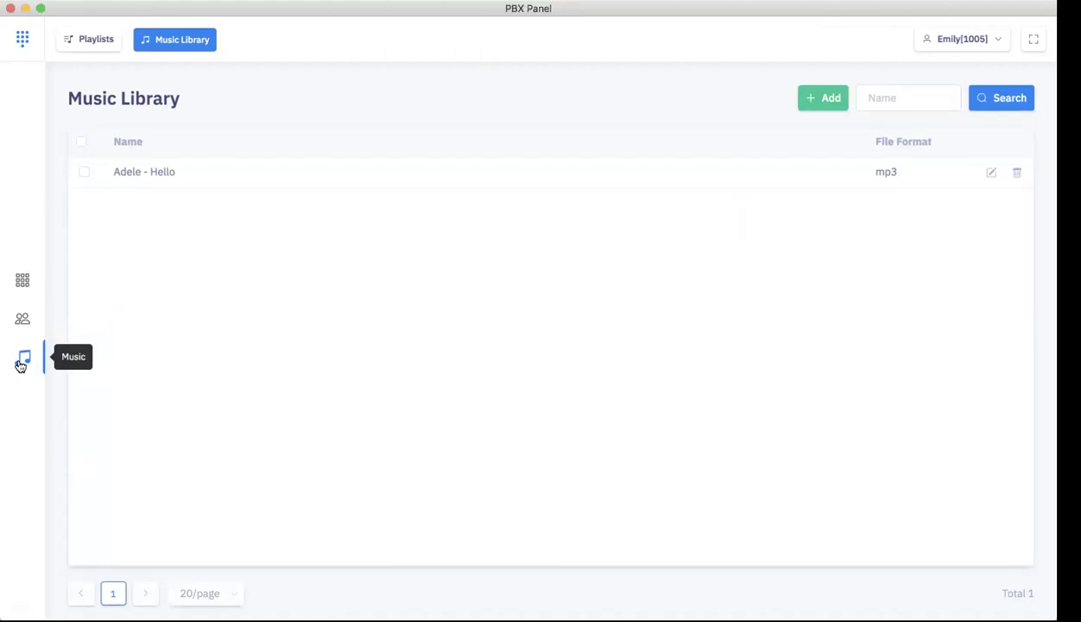
Step: Move through the Meeting and Music pages, ending on the attendant console
click(21, 363)
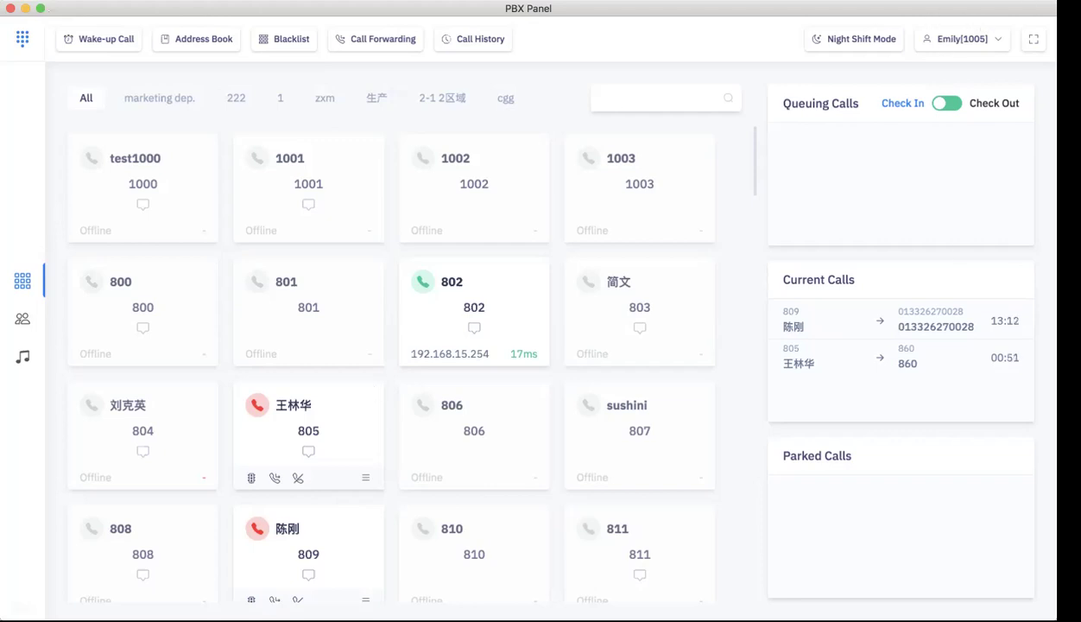
click(27, 318)
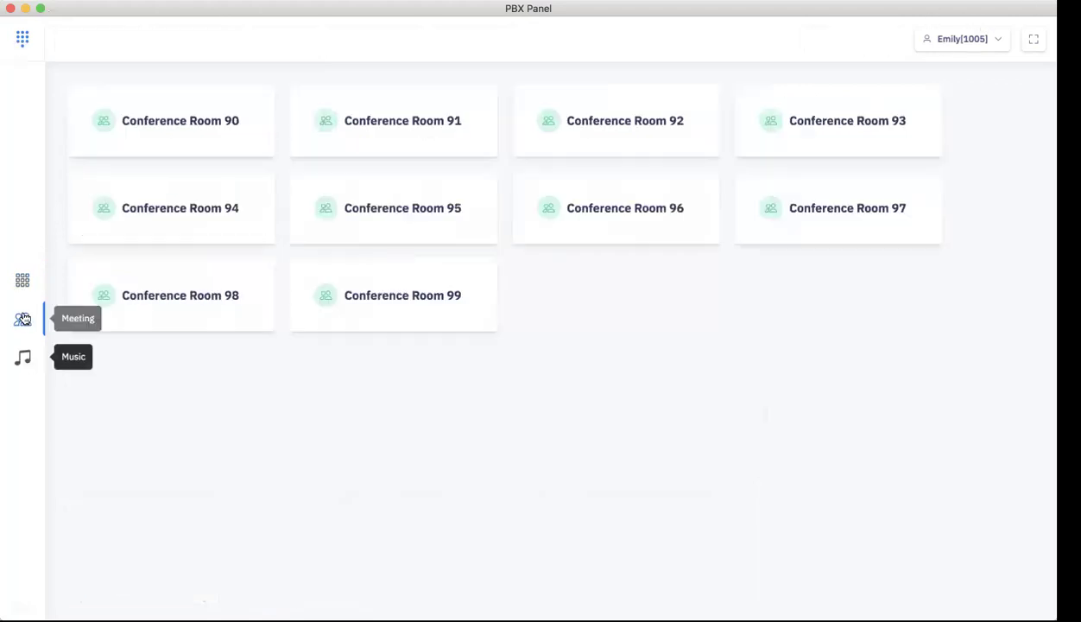
click(26, 363)
click(24, 281)
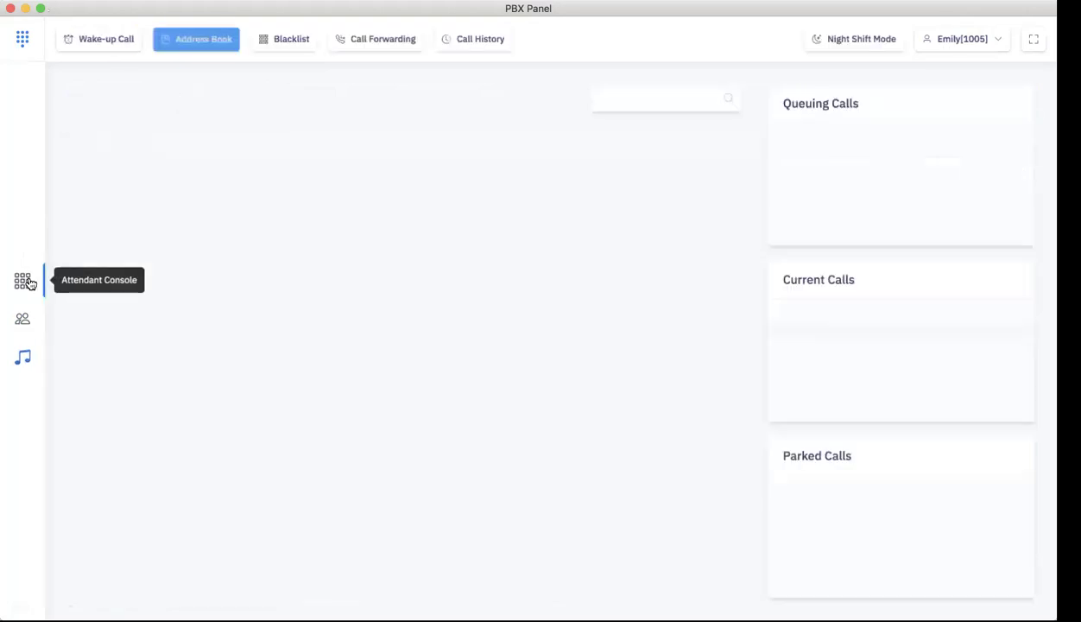